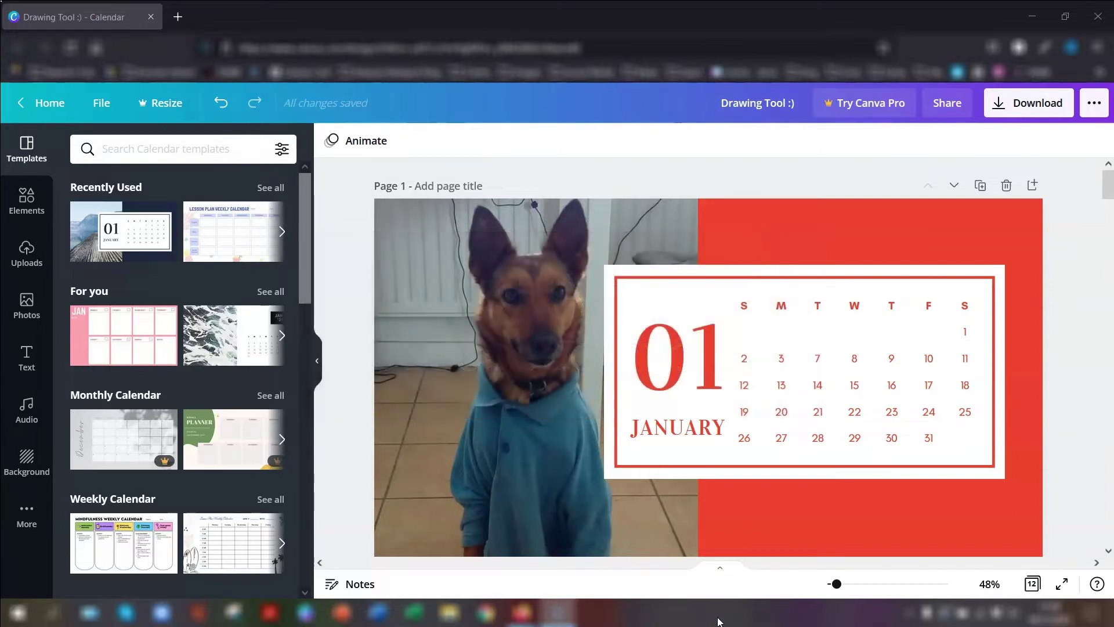
- Add the Draw (Beta) app from the More apps list to the dog calendar design
click(722, 613)
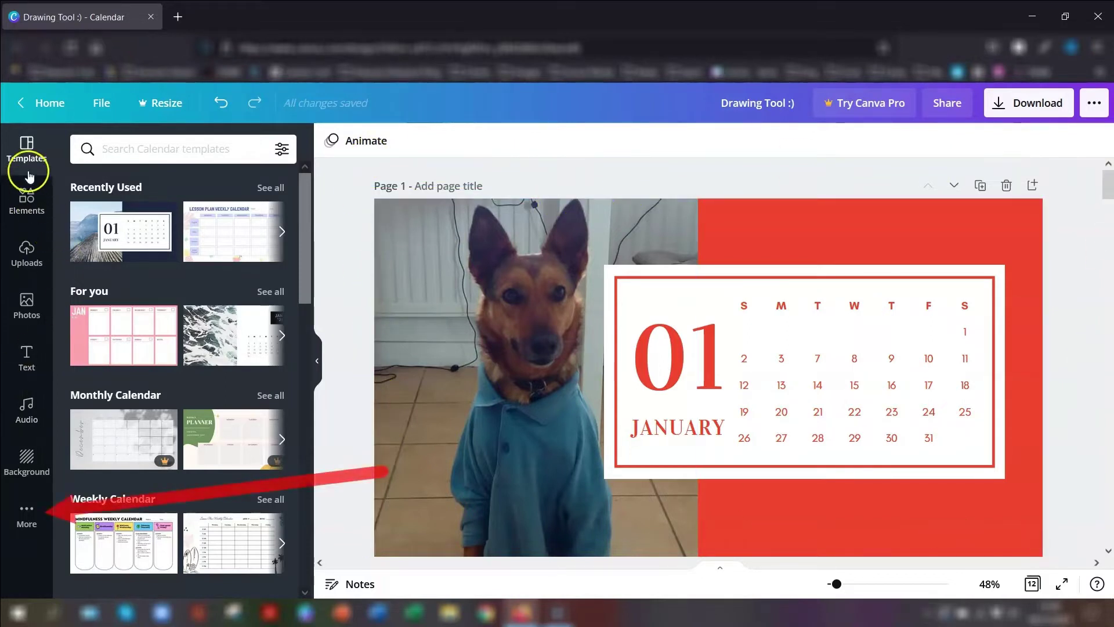
click(25, 514)
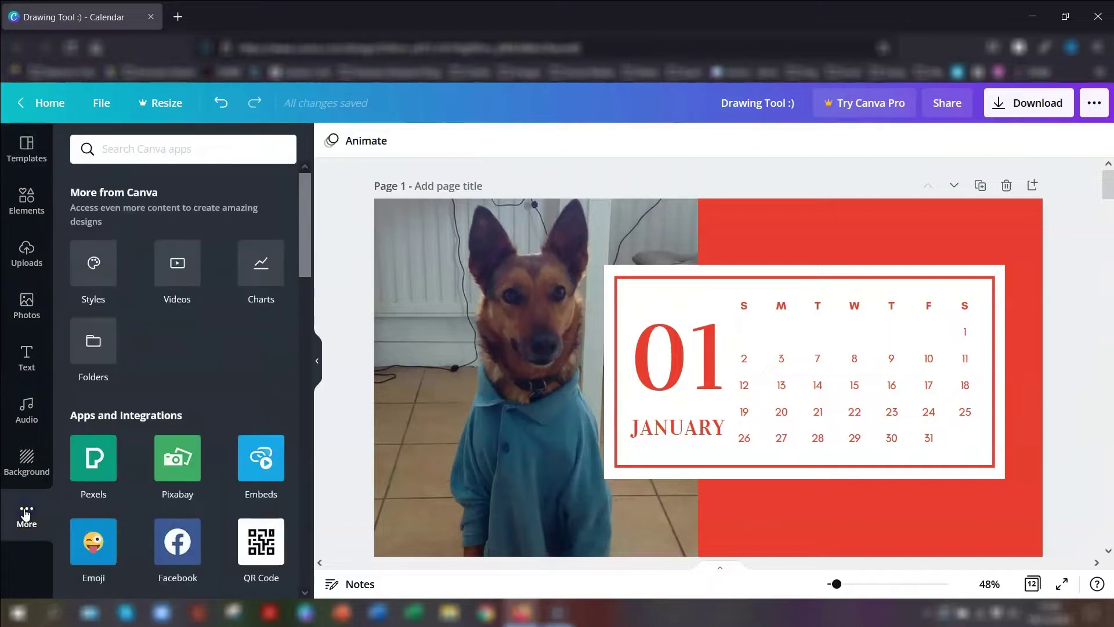
scroll(262, 341, down, 20)
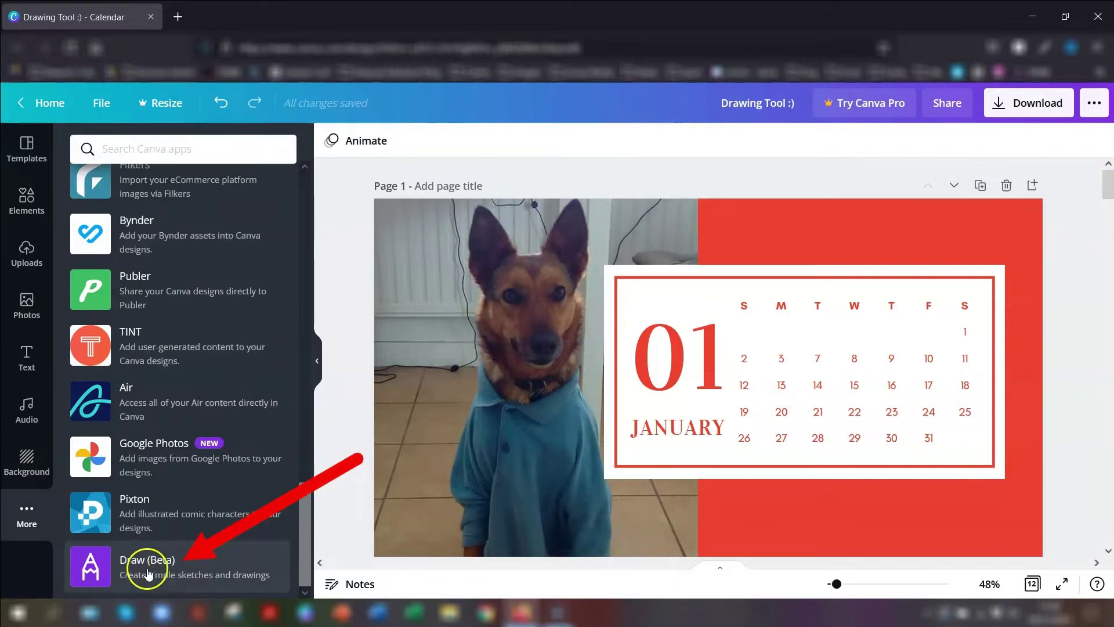
click(170, 562)
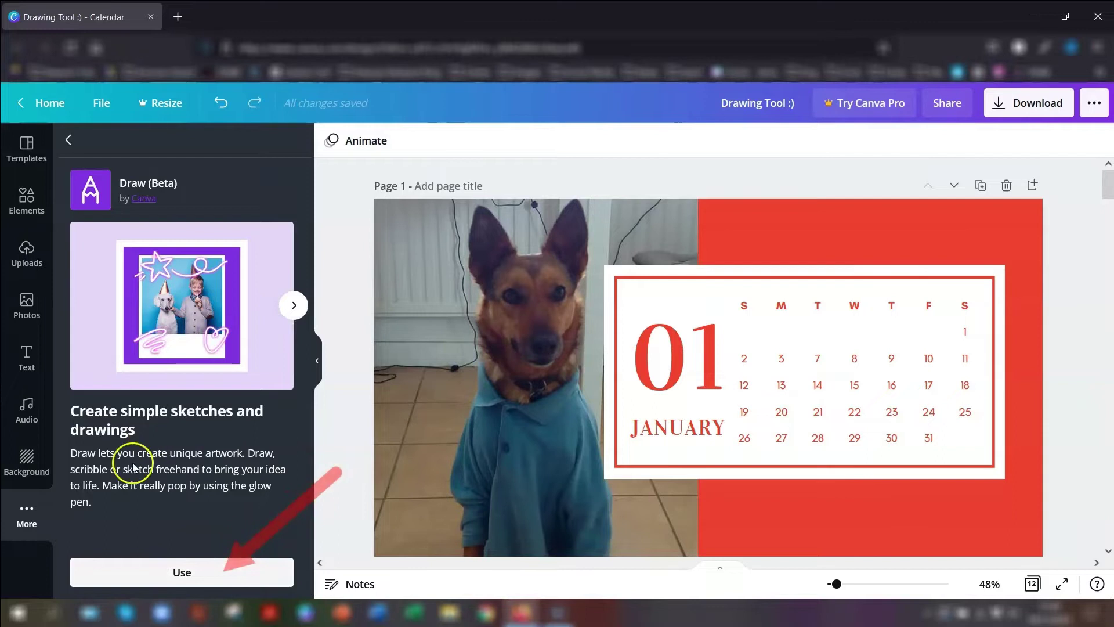
click(184, 572)
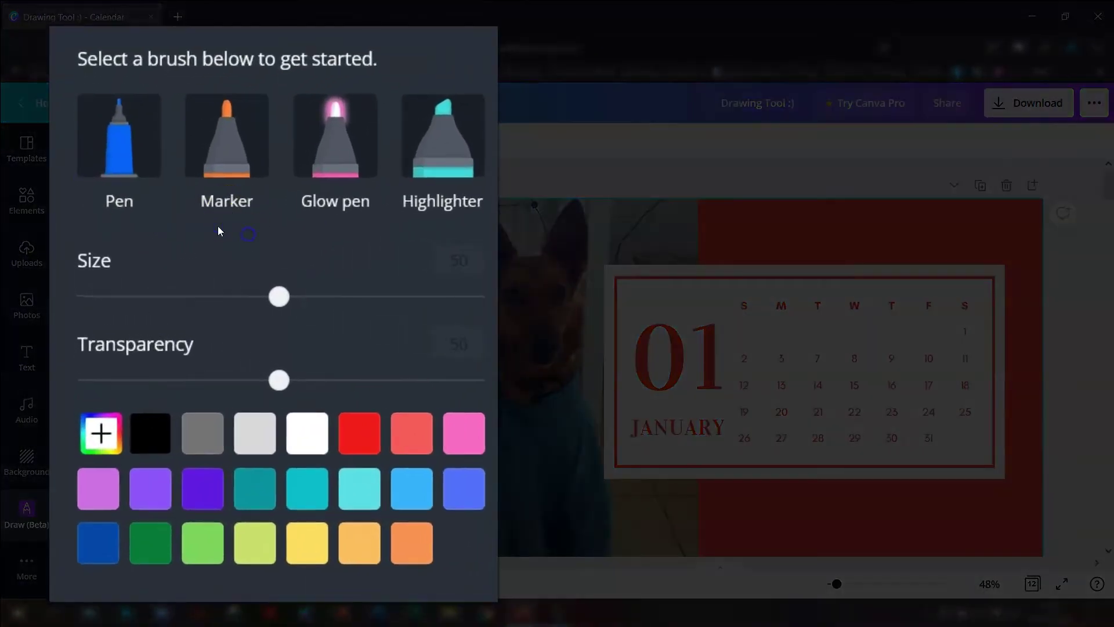
- Compare the Pen, Highlighter, Marker and Glow pen brushes, ending on Highlighter at size 70, transparency 50
click(117, 162)
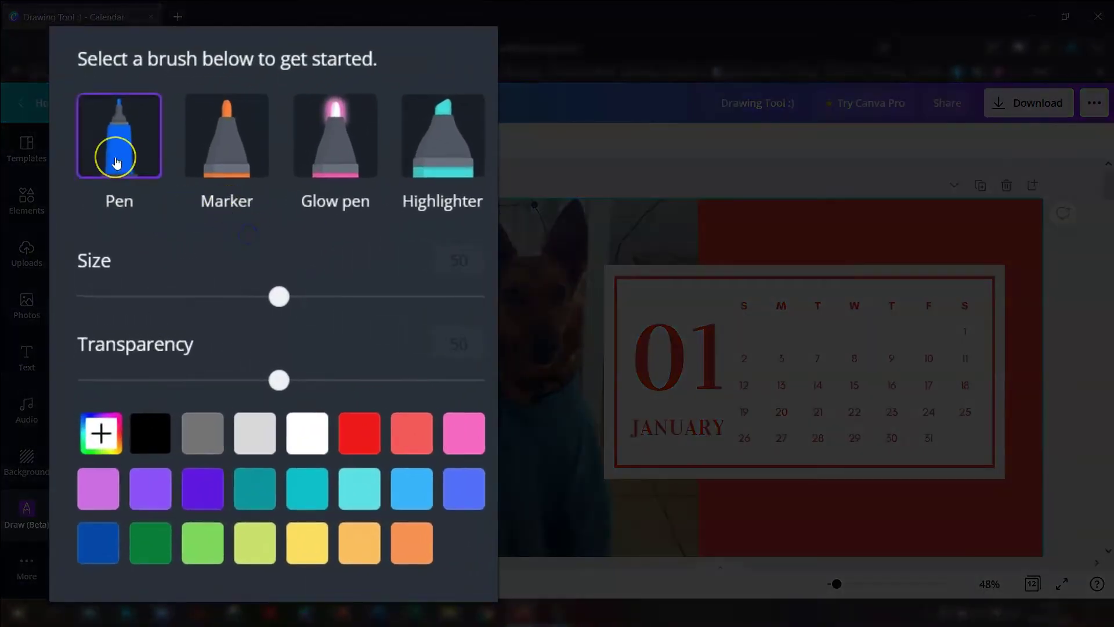
click(442, 137)
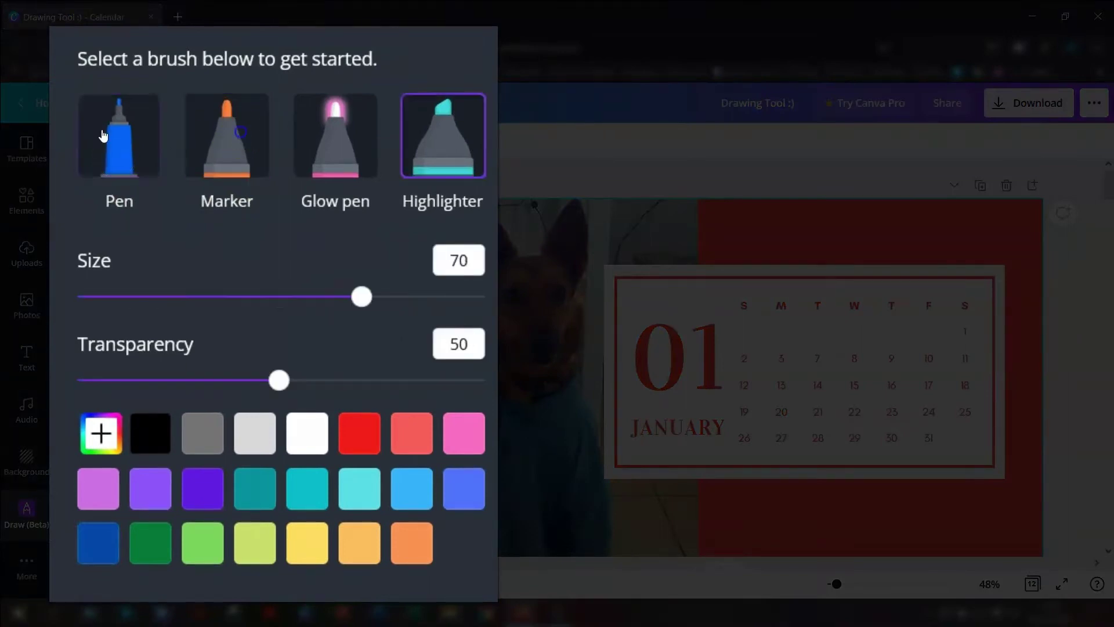
click(241, 167)
click(332, 157)
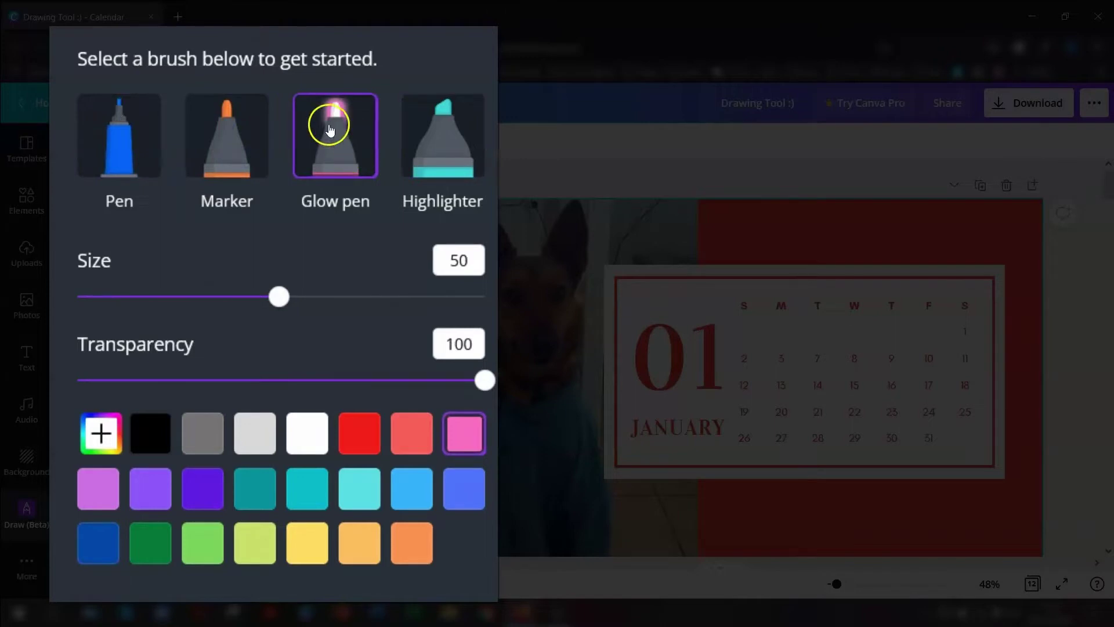
click(446, 153)
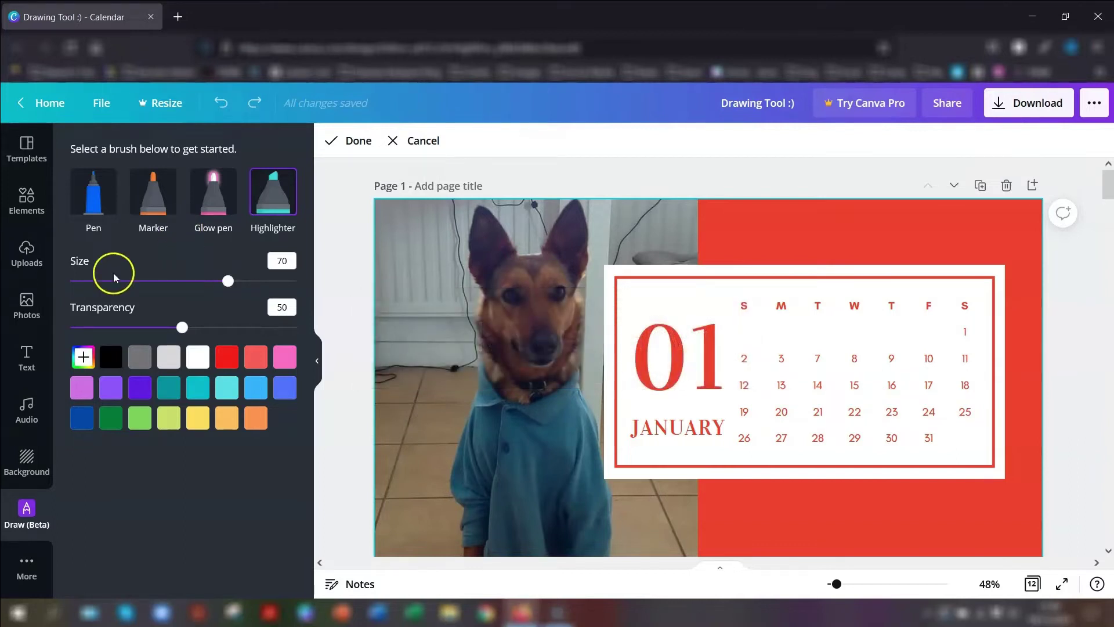
- Handwrite HELLO in black with the size-15 Pen on the red panel above the calendar
click(93, 202)
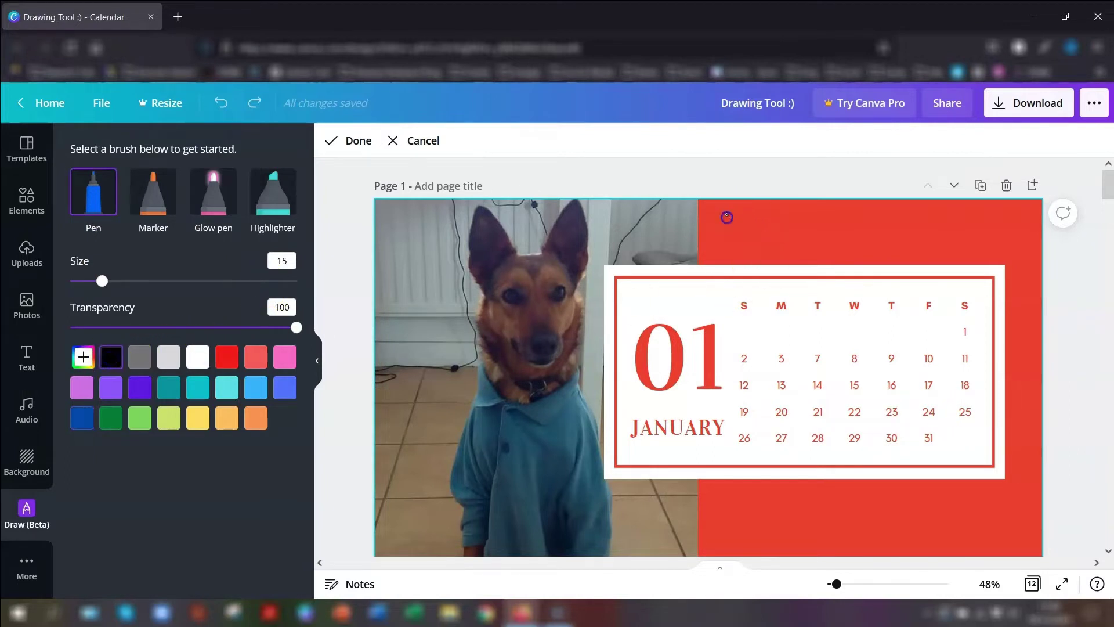
mouse_move(727, 214)
mouse_down()
mouse_move(726, 252)
mouse_move(727, 232)
mouse_move(749, 230)
mouse_move(760, 250)
mouse_up()
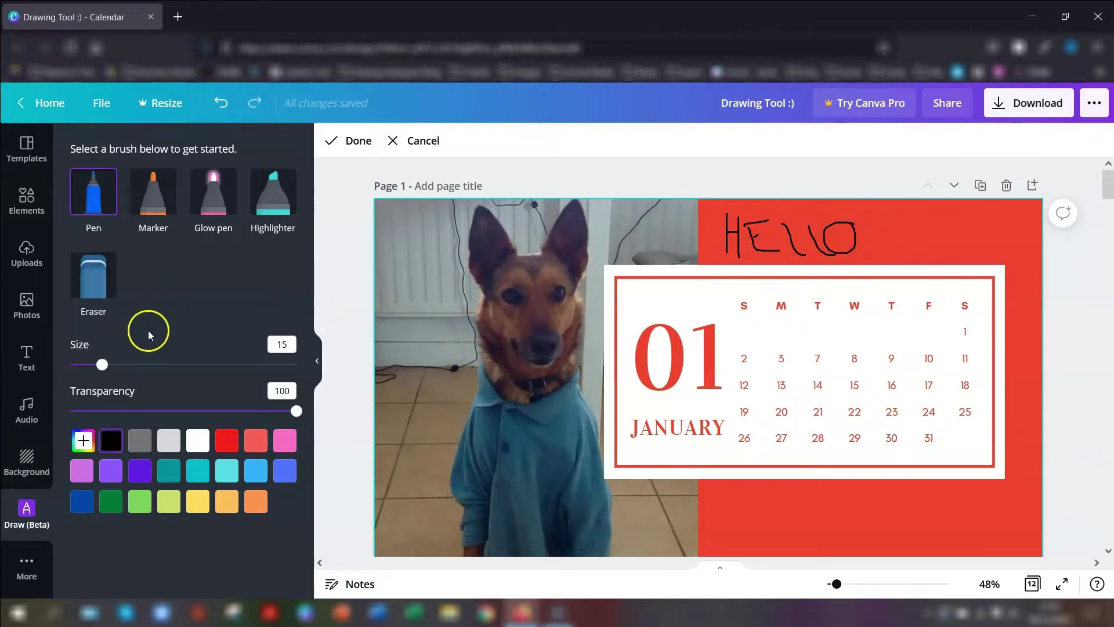
- Rub out every HELLO stroke with the Eraser, resizing it to 81 partway through
click(101, 287)
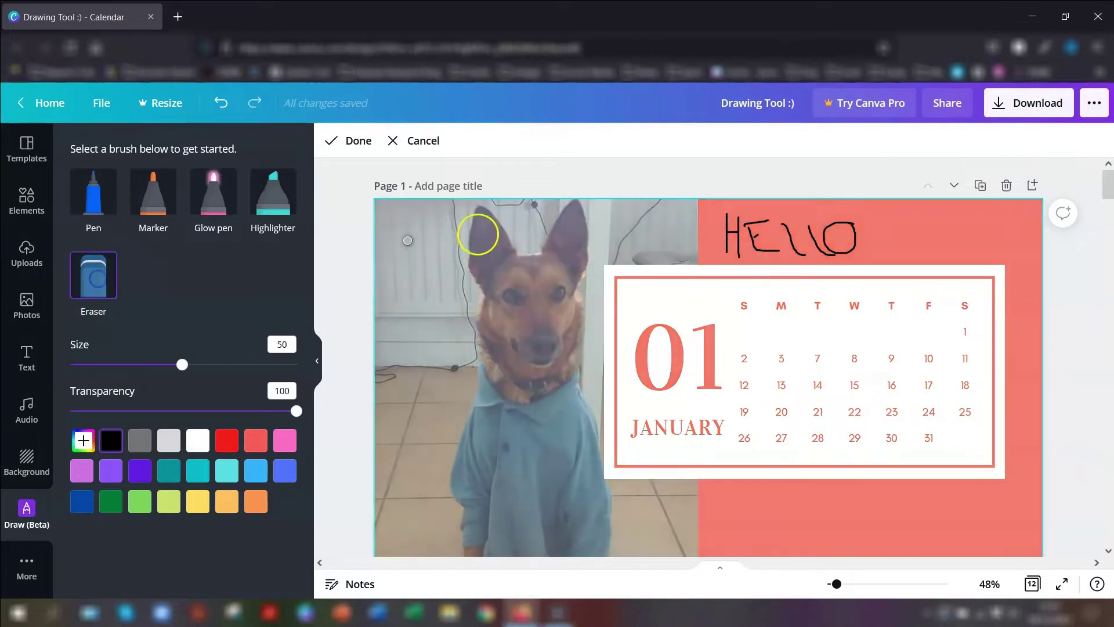
mouse_move(478, 234)
mouse_down()
mouse_move(791, 239)
mouse_move(738, 236)
mouse_move(716, 219)
mouse_move(726, 212)
mouse_move(736, 242)
mouse_move(728, 232)
mouse_move(776, 239)
mouse_up()
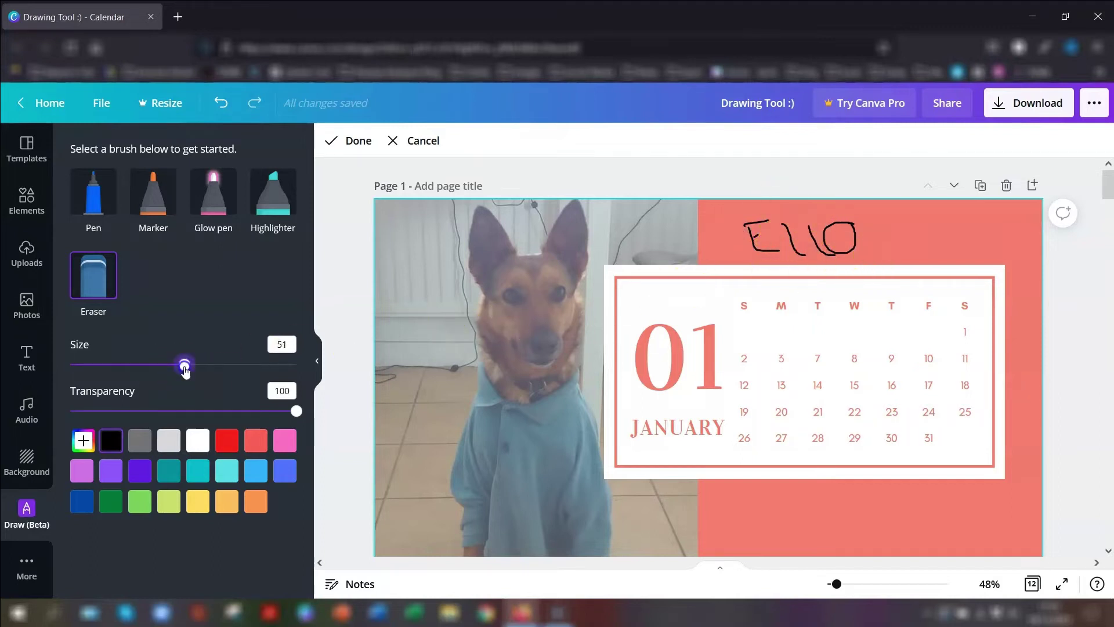
mouse_move(185, 372)
mouse_down()
mouse_move(154, 369)
mouse_move(252, 366)
mouse_up()
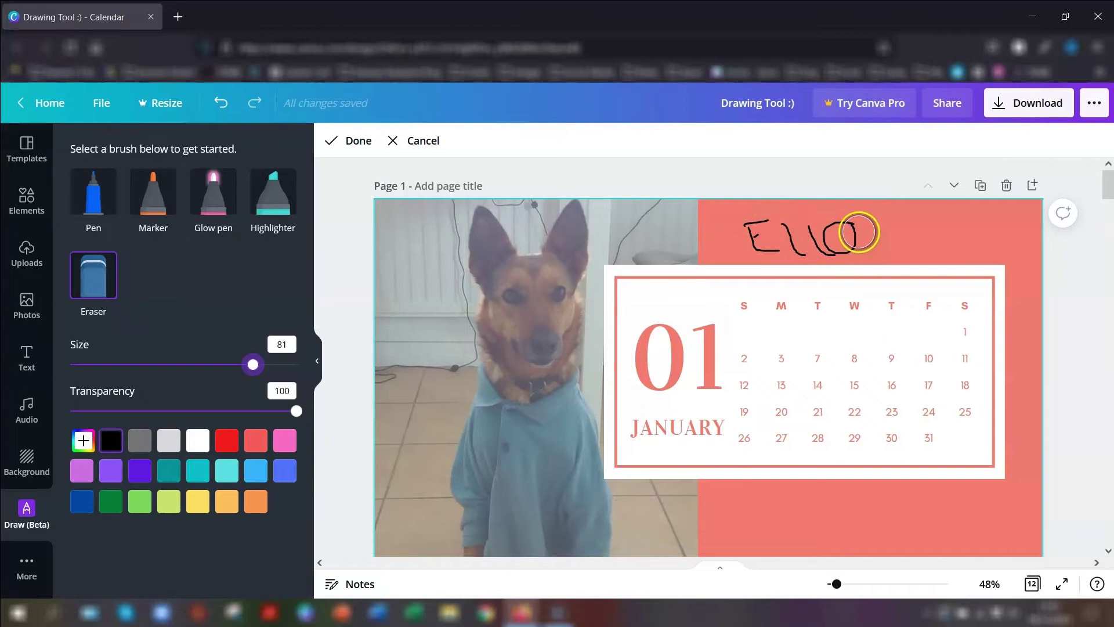
mouse_move(859, 233)
mouse_down()
mouse_move(755, 221)
mouse_move(754, 235)
mouse_move(855, 243)
mouse_move(791, 246)
mouse_up()
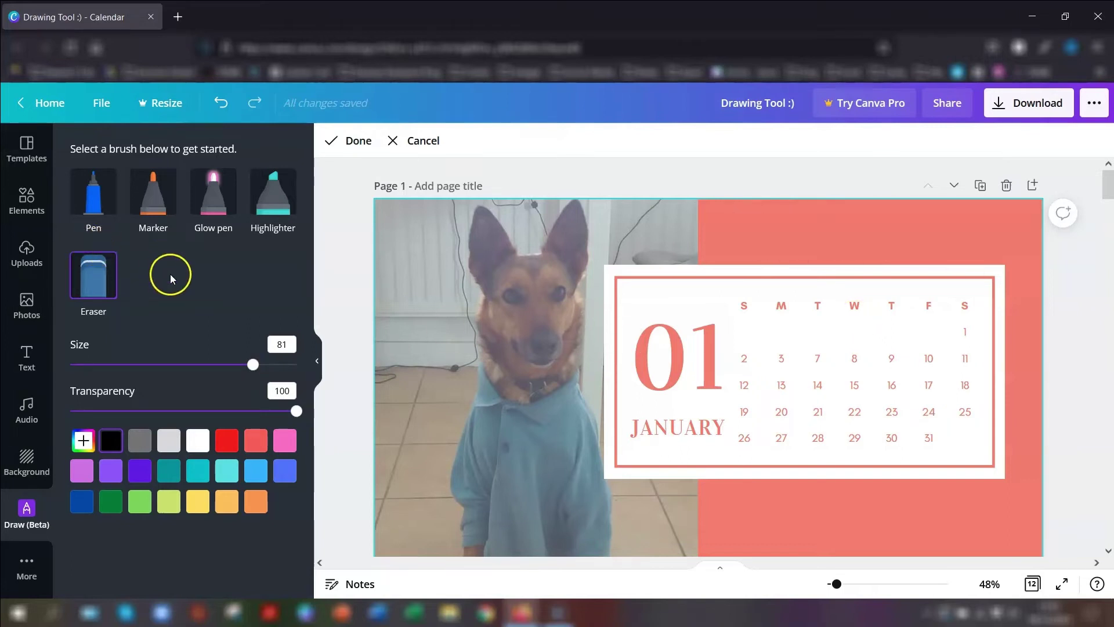
click(93, 192)
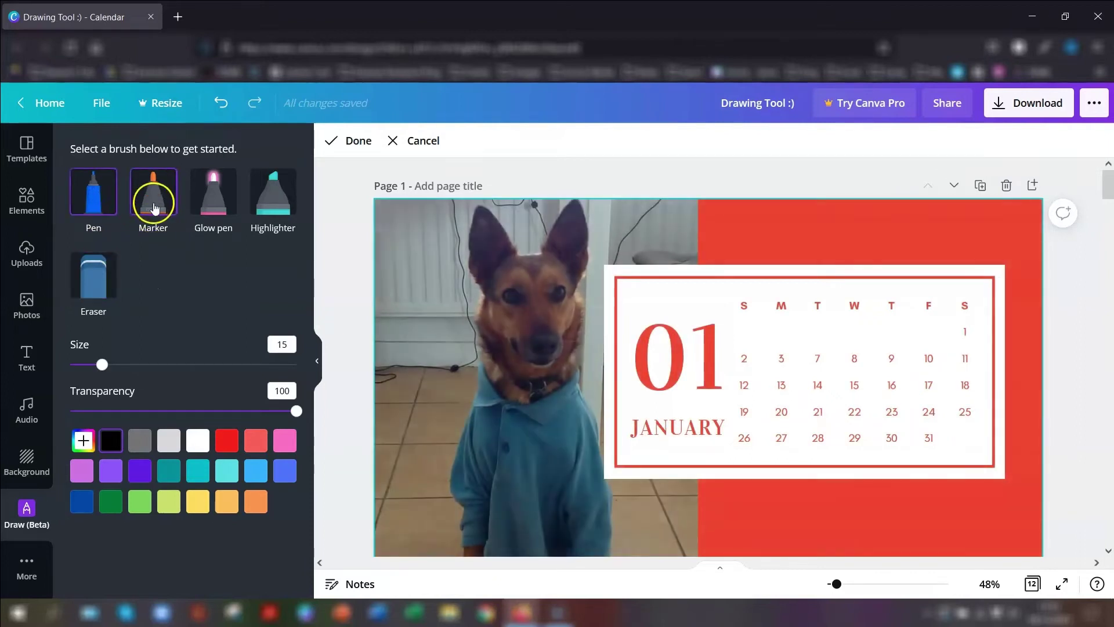
- Circle 01 and underline JANUARY with a dark blue size-50 Marker
click(154, 207)
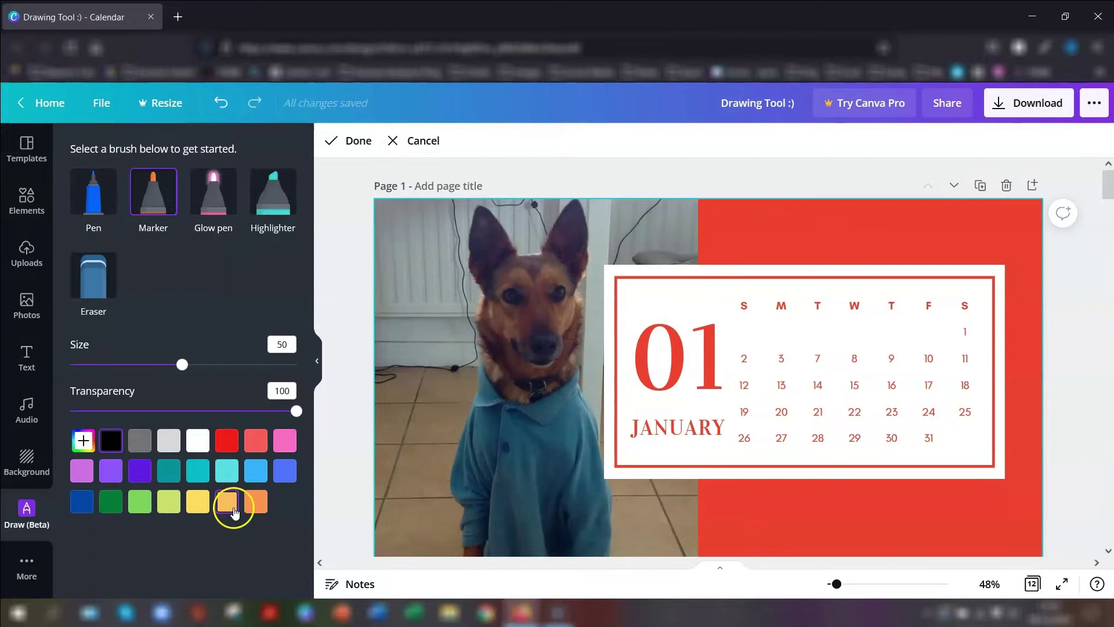
click(83, 507)
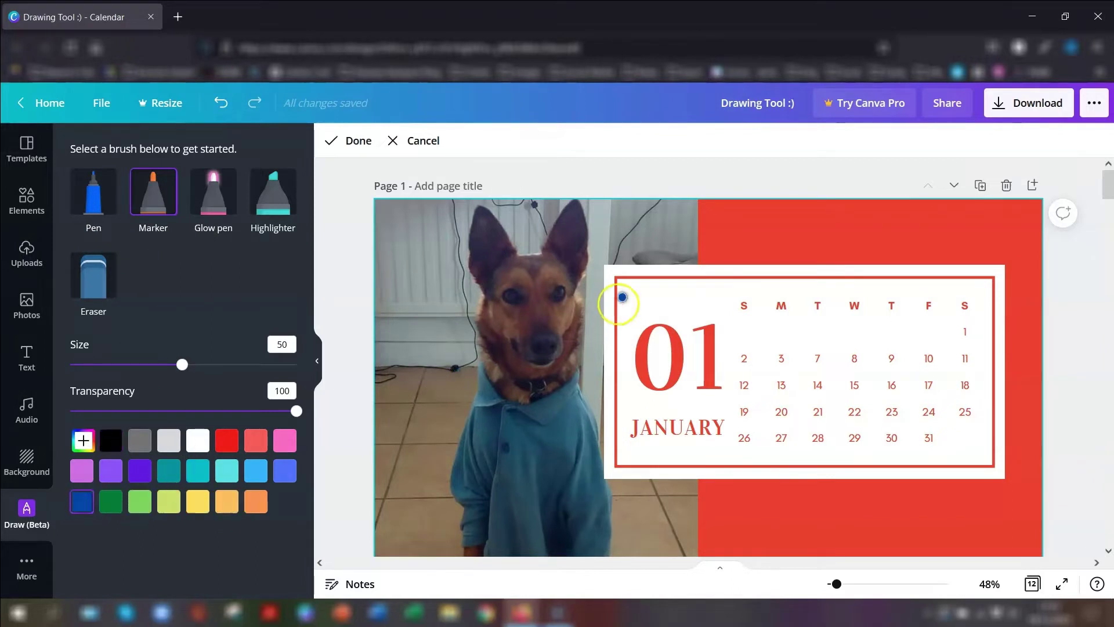
drag(720, 318, 637, 331)
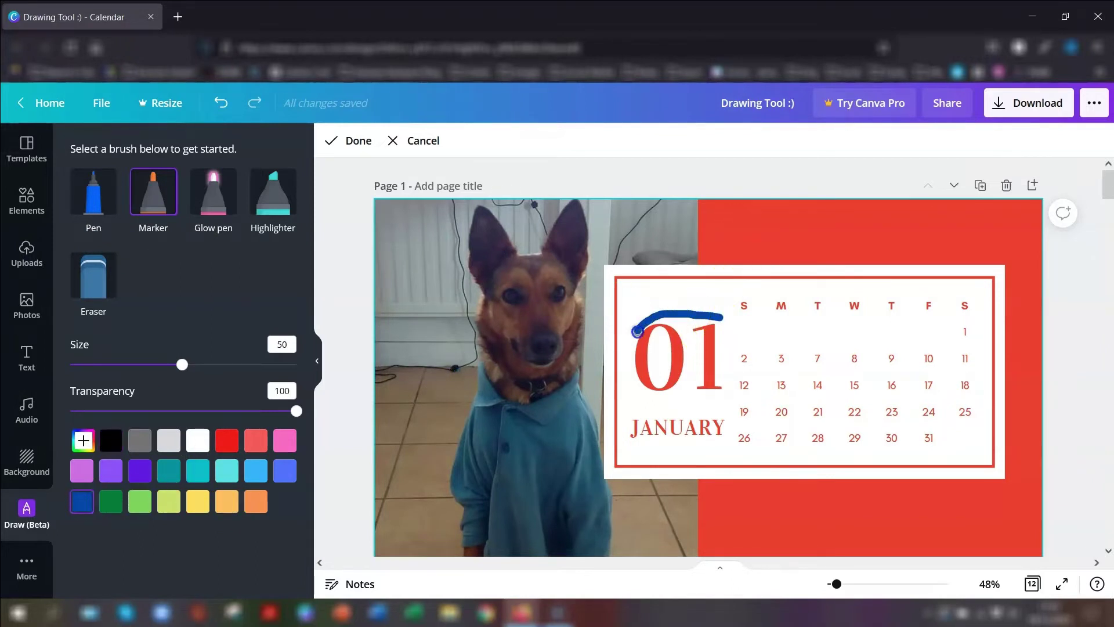
mouse_move(660, 384)
mouse_down()
mouse_move(724, 325)
mouse_move(705, 317)
mouse_up()
drag(641, 450, 728, 453)
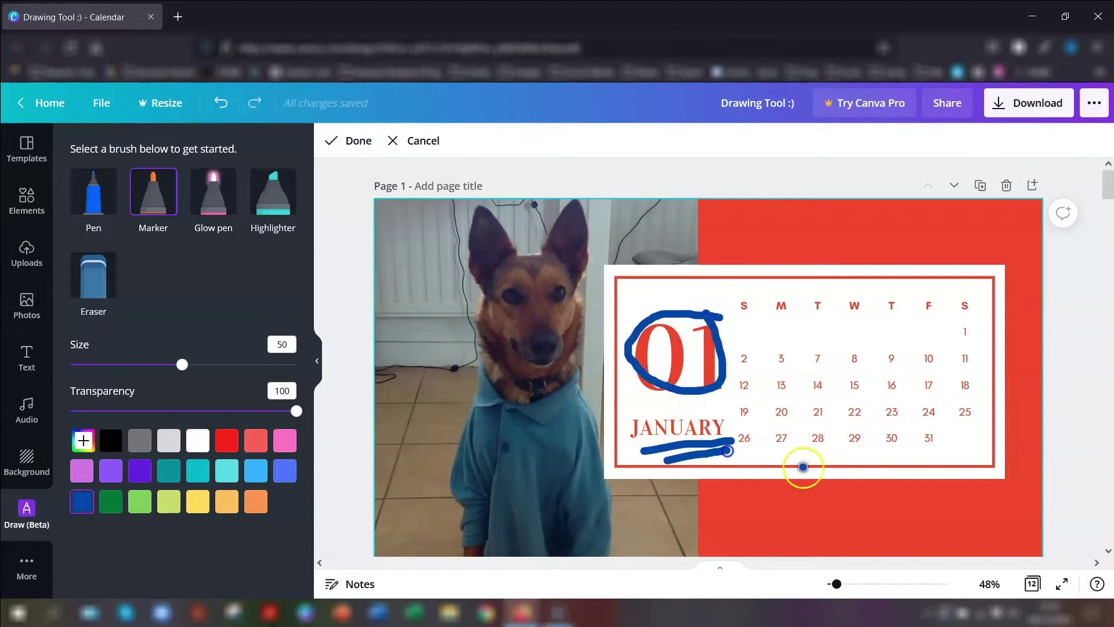
- Draw a slanted stroke beside 2 and 3 at transparency 74, then restore transparency to 100
drag(296, 411, 238, 412)
drag(737, 297, 765, 354)
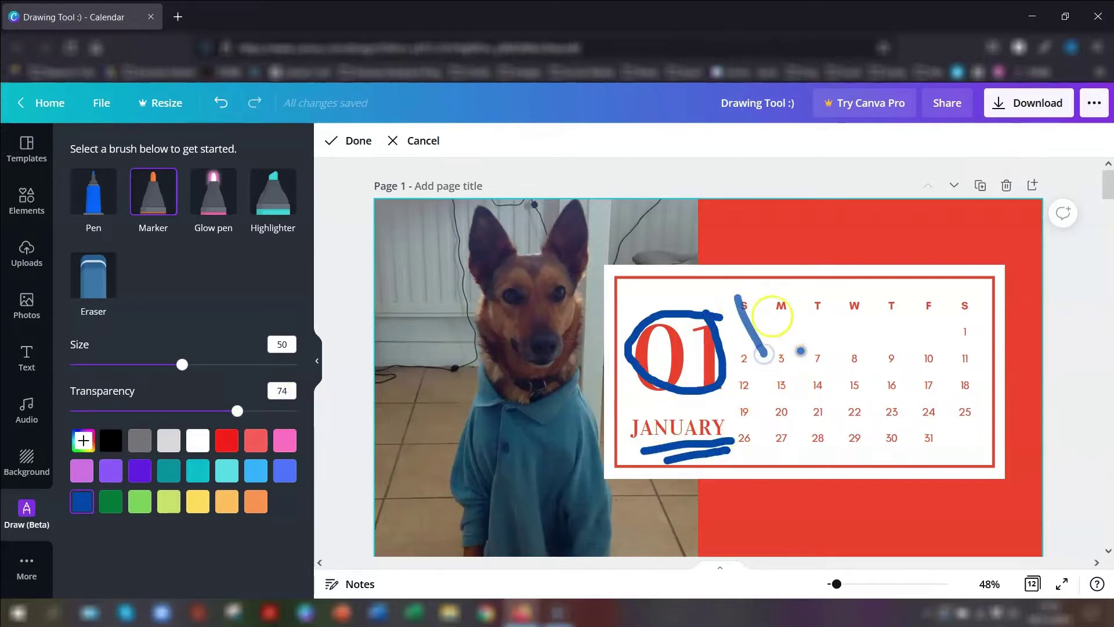
click(295, 411)
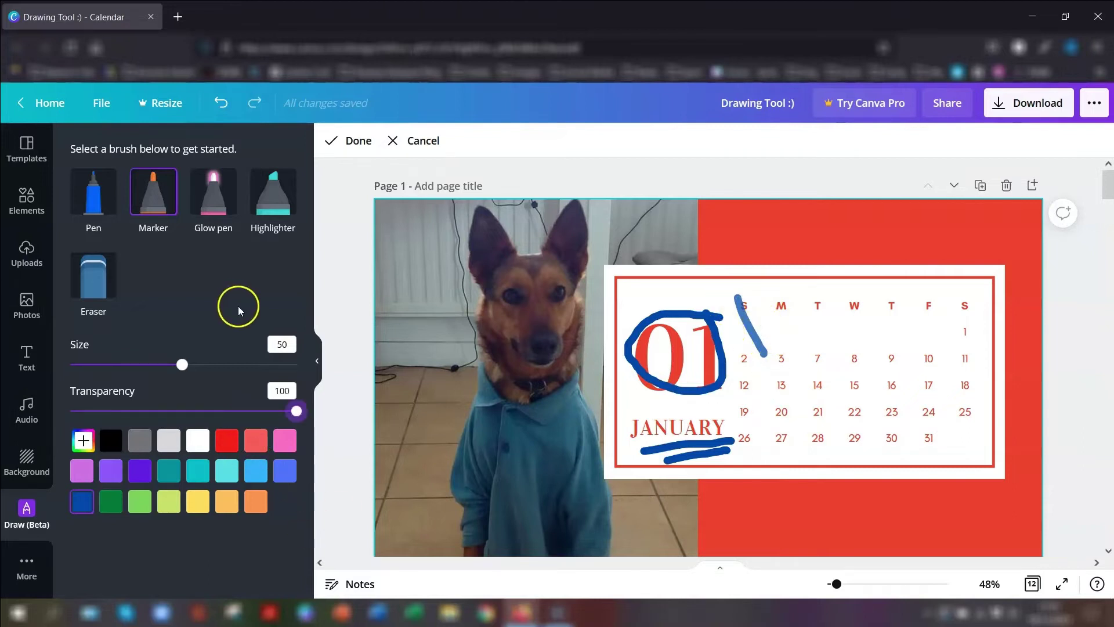
- Zoom in and trace Glow pen strokes up both sides of the dog
click(222, 206)
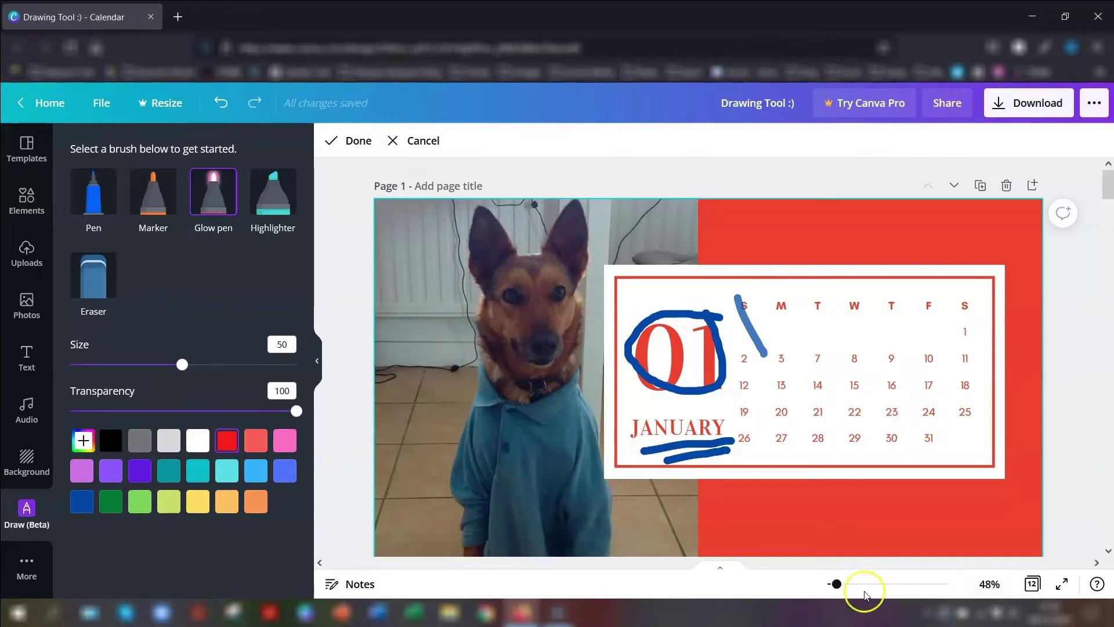
drag(836, 584, 840, 585)
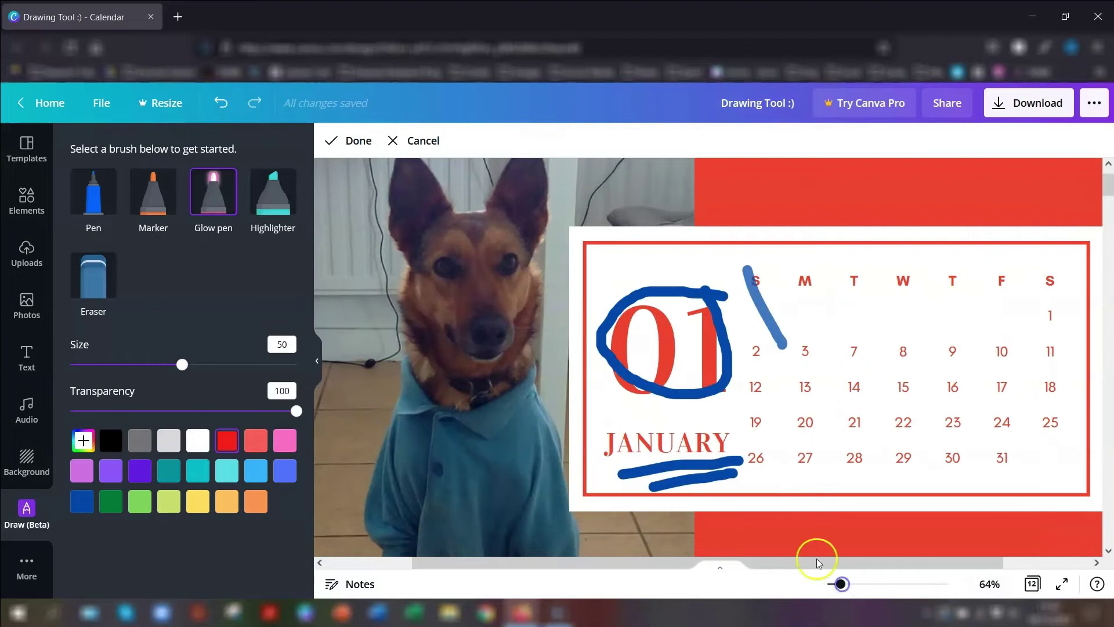
drag(544, 329, 549, 382)
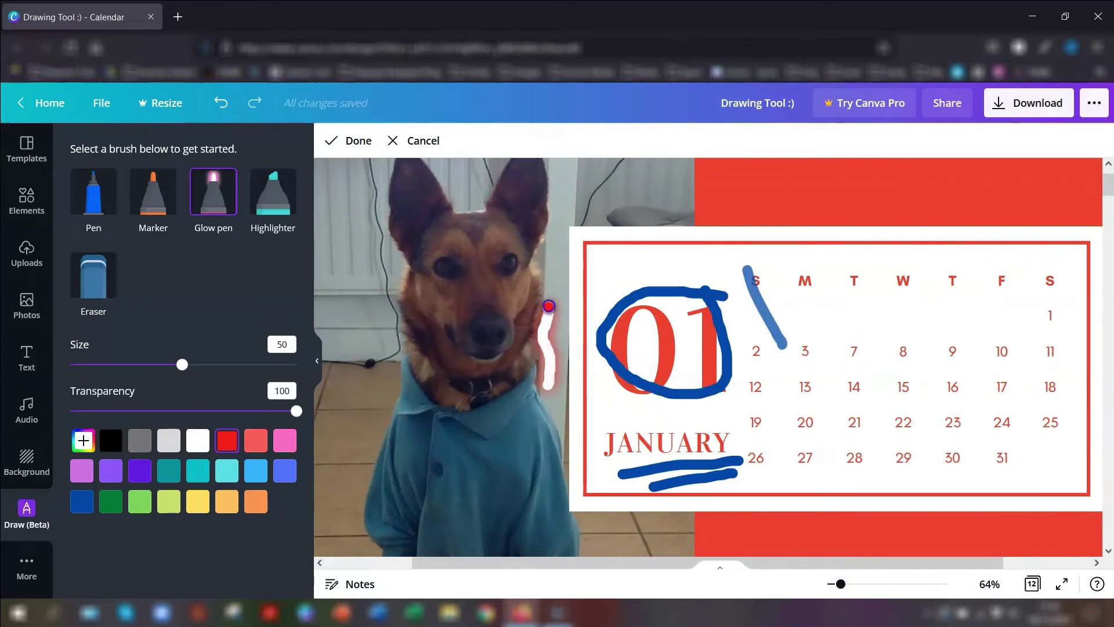
drag(549, 243, 559, 216)
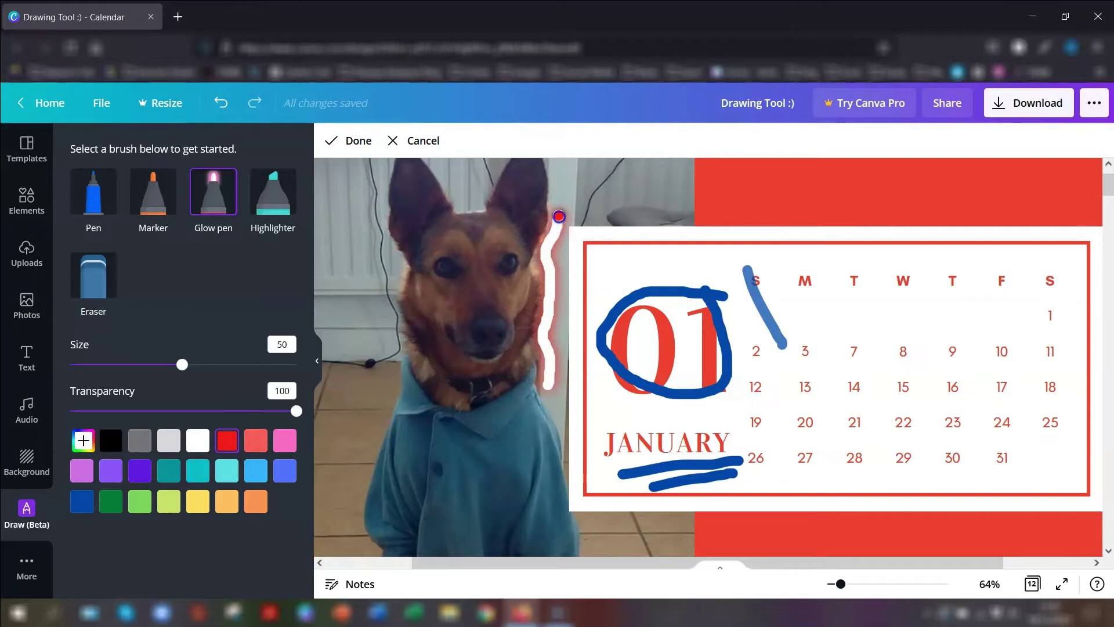
mouse_move(351, 510)
mouse_down()
mouse_move(389, 401)
mouse_move(384, 163)
mouse_up()
drag(840, 583, 836, 584)
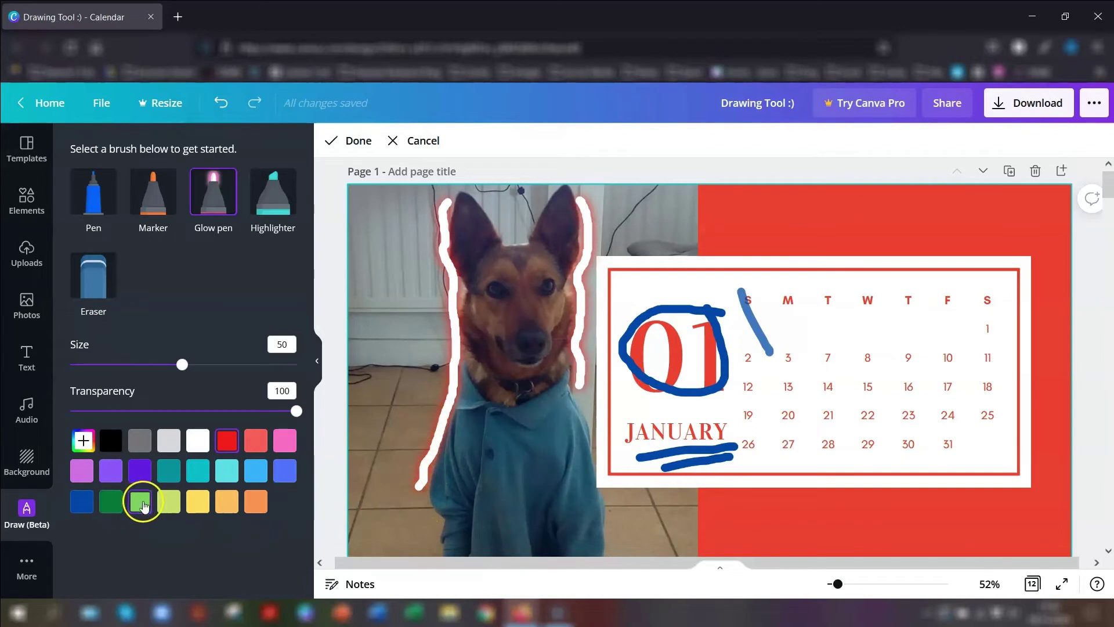
- Switch the glow colour to light purple and retrace the dog's sides and between its ears
click(82, 470)
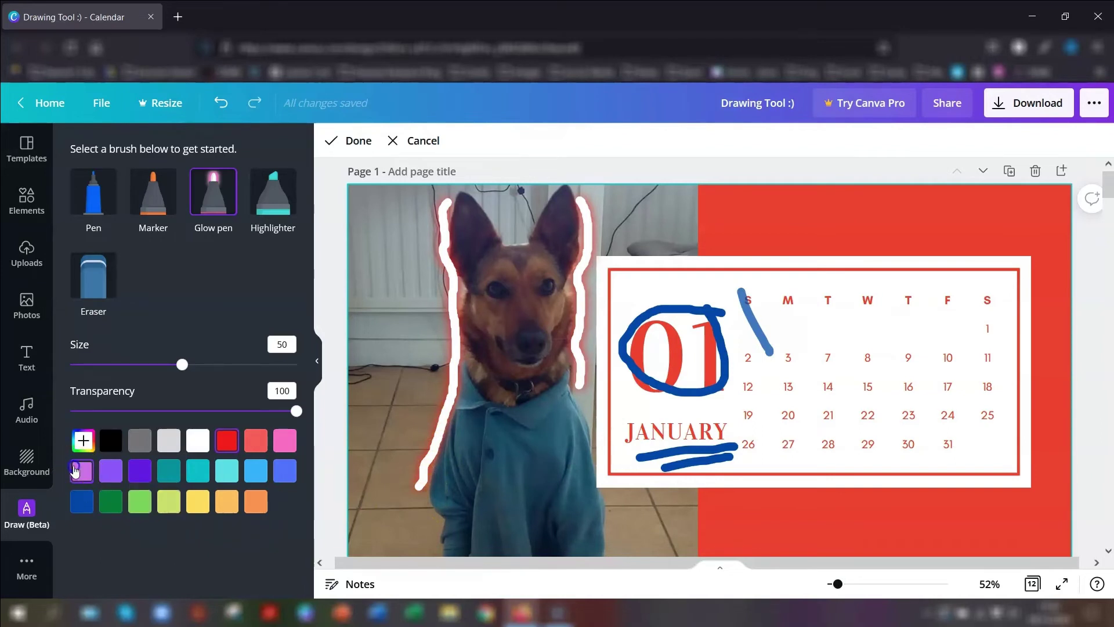
drag(438, 553, 421, 485)
drag(612, 548, 581, 383)
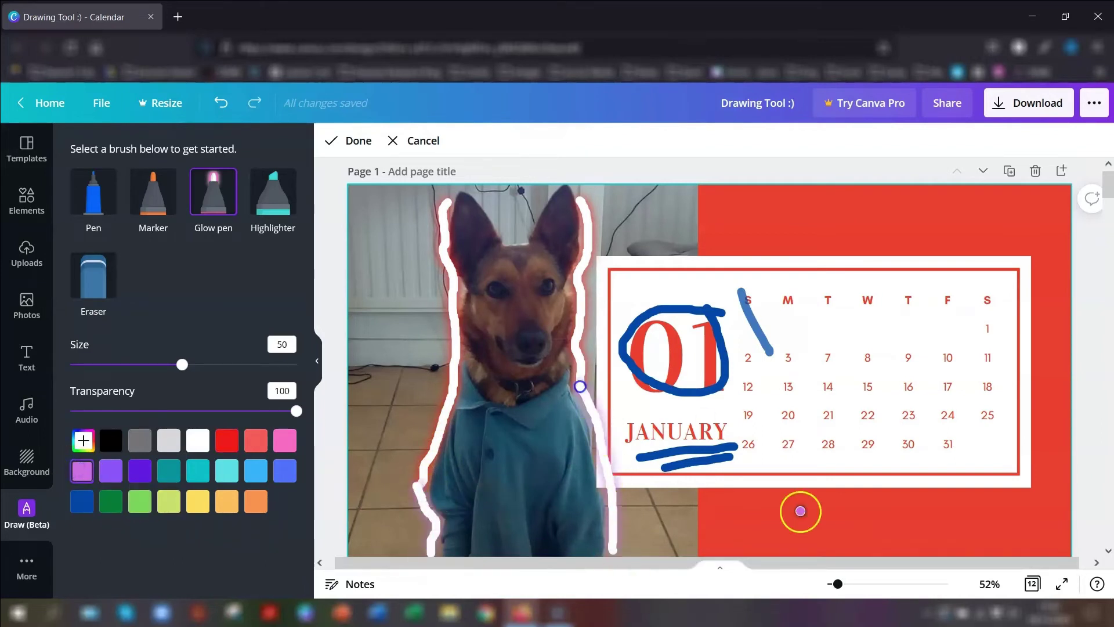
mouse_move(441, 203)
mouse_down()
mouse_move(551, 182)
mouse_move(579, 200)
mouse_move(582, 188)
mouse_up()
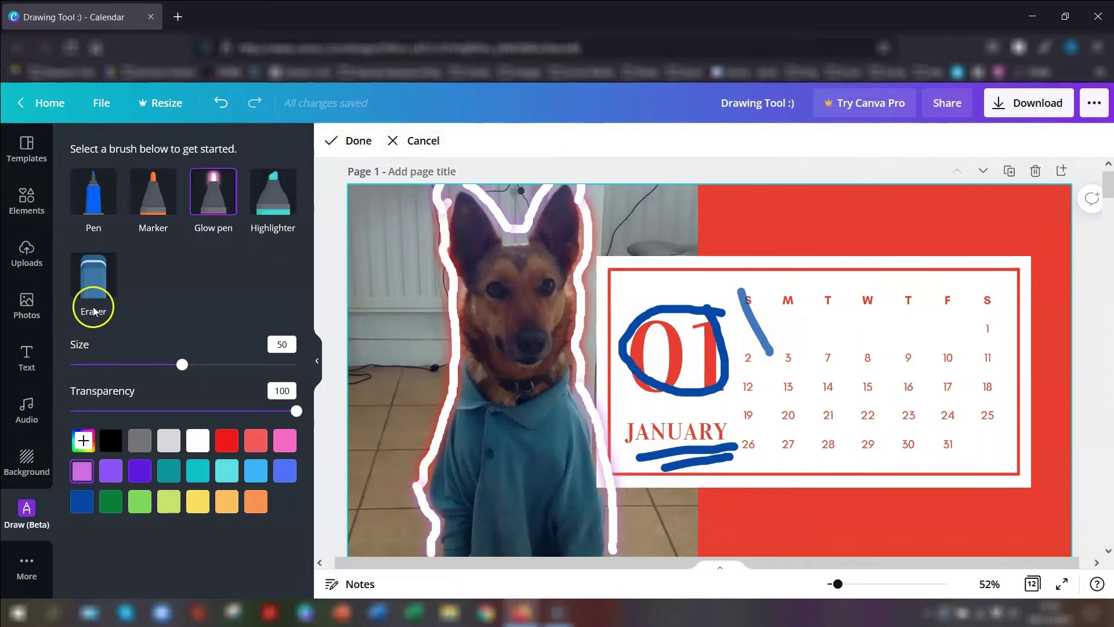
- Erase the blue strokes around 01 and under JANUARY, then finish drawing
click(91, 284)
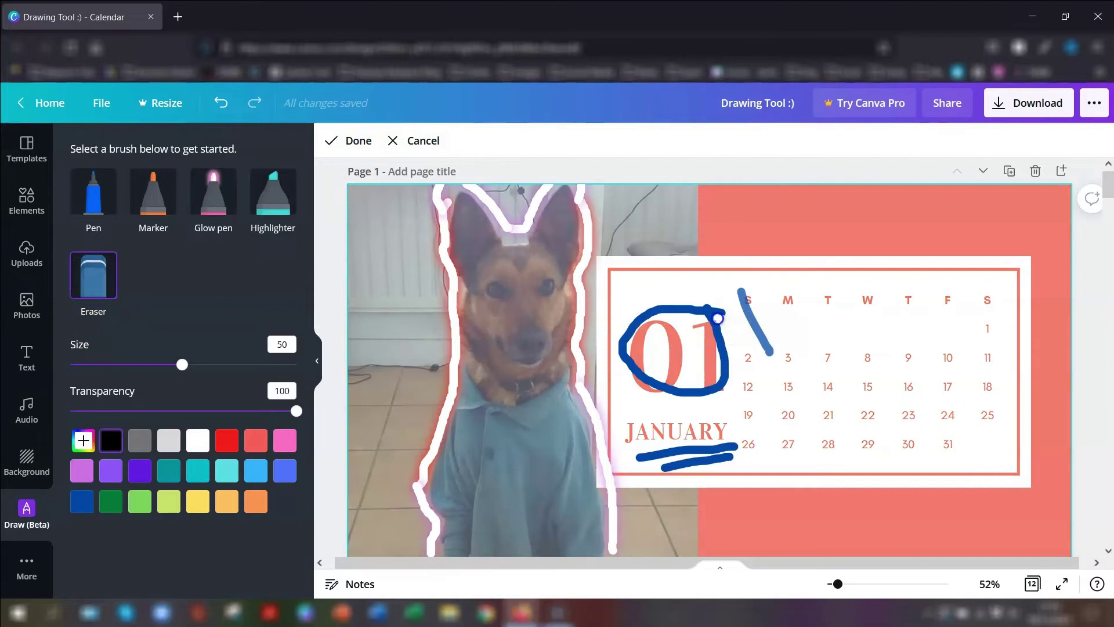
mouse_move(717, 318)
mouse_down()
mouse_move(673, 458)
mouse_move(654, 458)
mouse_move(642, 437)
mouse_move(627, 336)
mouse_move(713, 311)
mouse_move(725, 372)
mouse_move(650, 380)
mouse_up()
drag(255, 364, 176, 365)
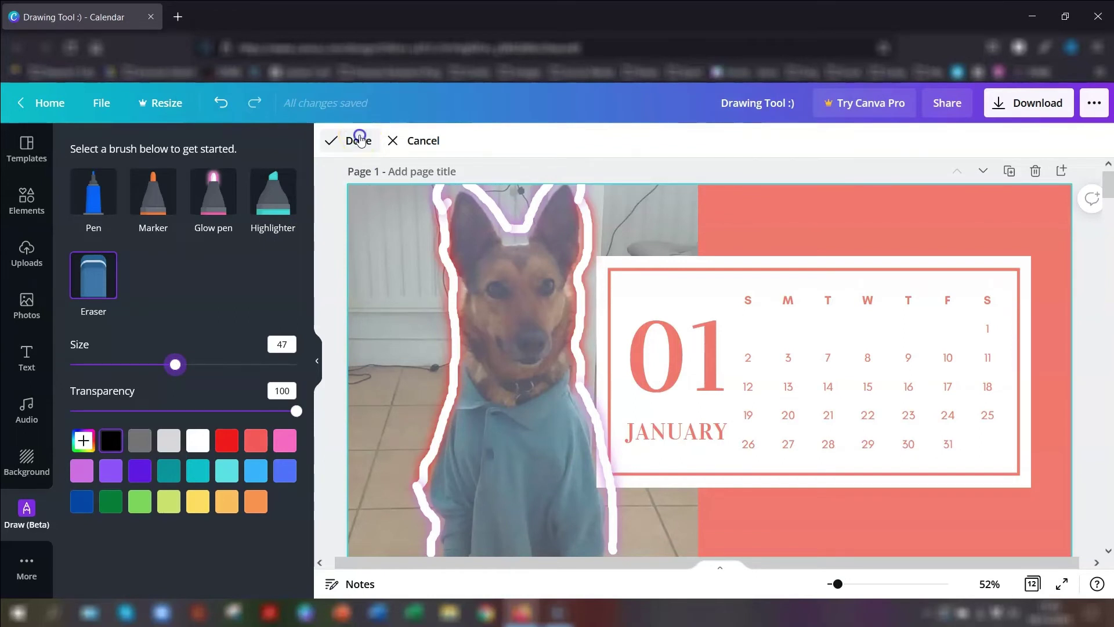
click(360, 139)
- Flip the dog outline horizontally and vertically and move it over the dog beside 01
click(644, 318)
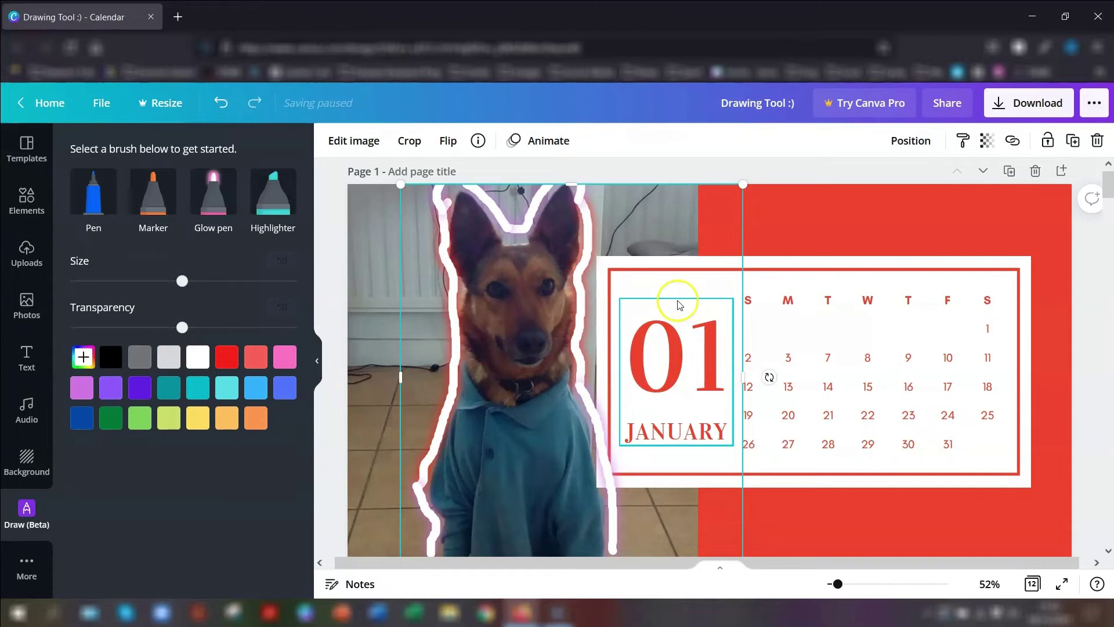
mouse_move(619, 376)
mouse_down()
mouse_move(925, 390)
mouse_move(548, 376)
mouse_move(758, 363)
mouse_move(947, 325)
mouse_up()
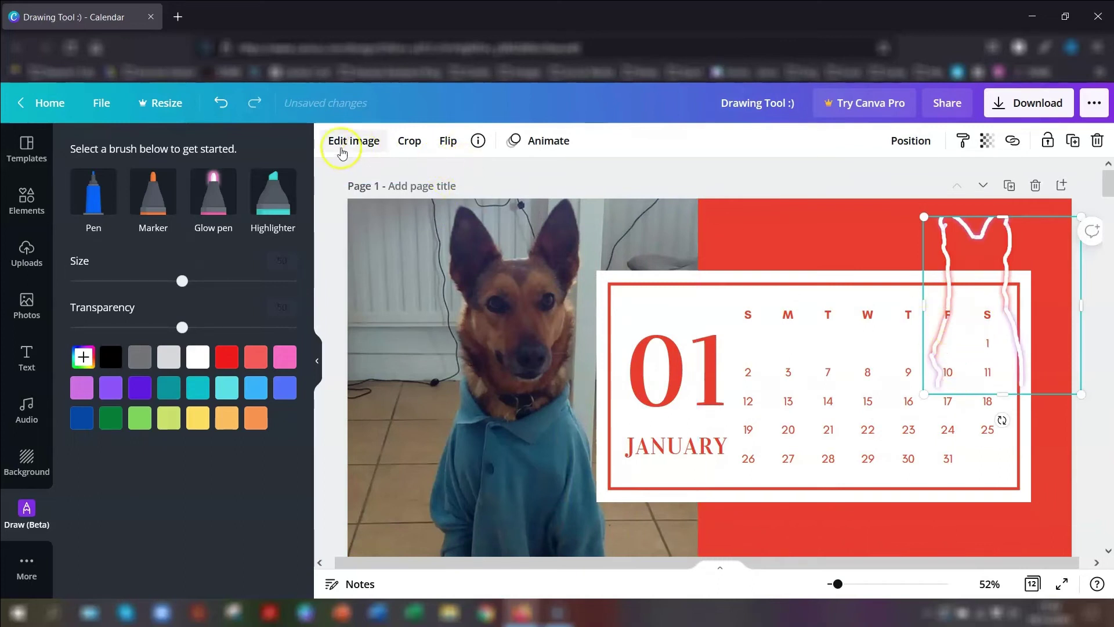
click(448, 140)
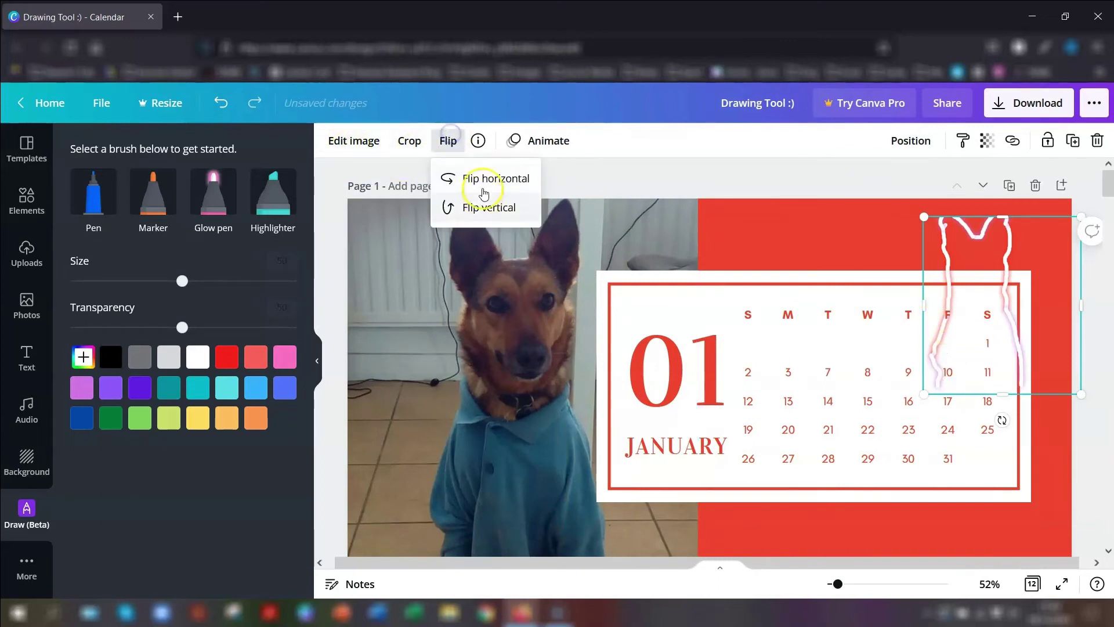
click(487, 181)
click(472, 203)
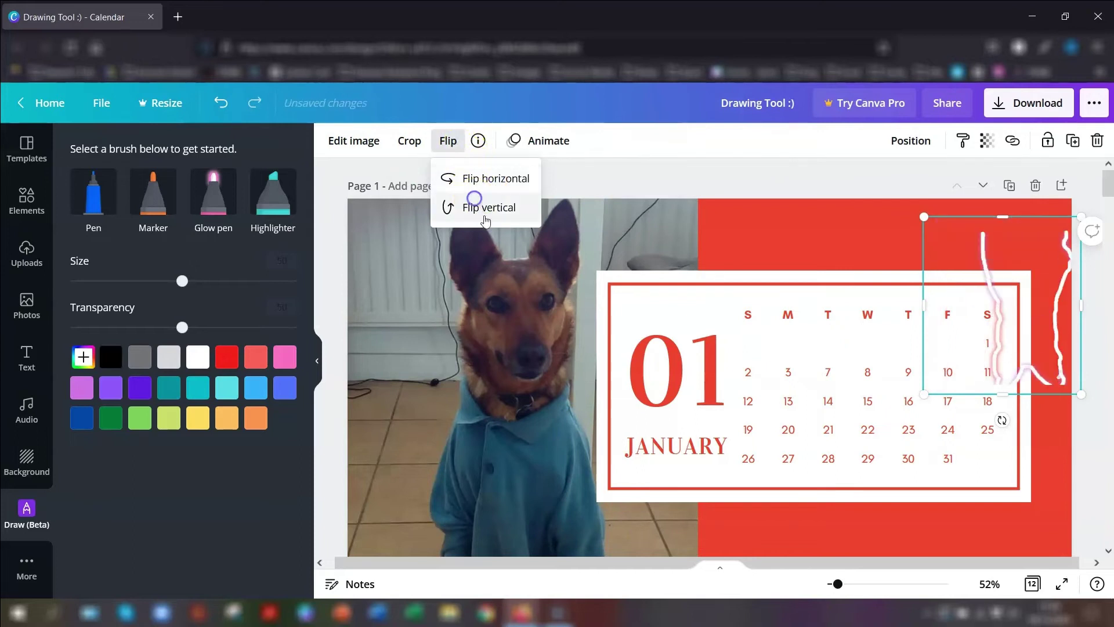
mouse_move(1012, 285)
mouse_down()
mouse_move(629, 301)
mouse_move(637, 427)
mouse_move(597, 430)
mouse_up()
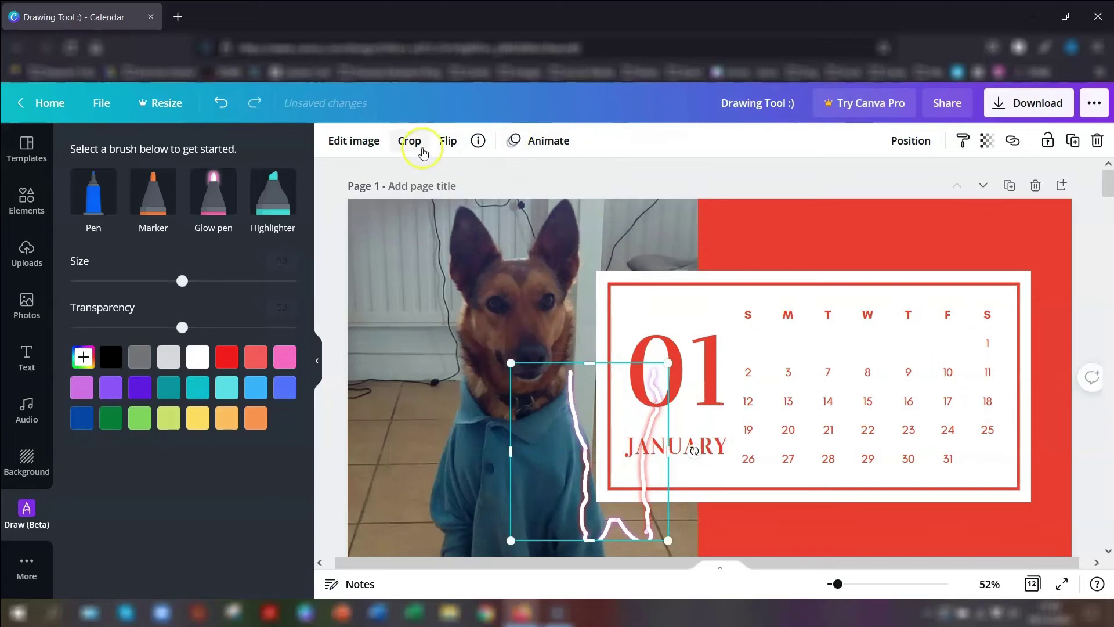
- Browse the outline's Adjust and Filters options in Edit image and try the Angle shadow
click(365, 144)
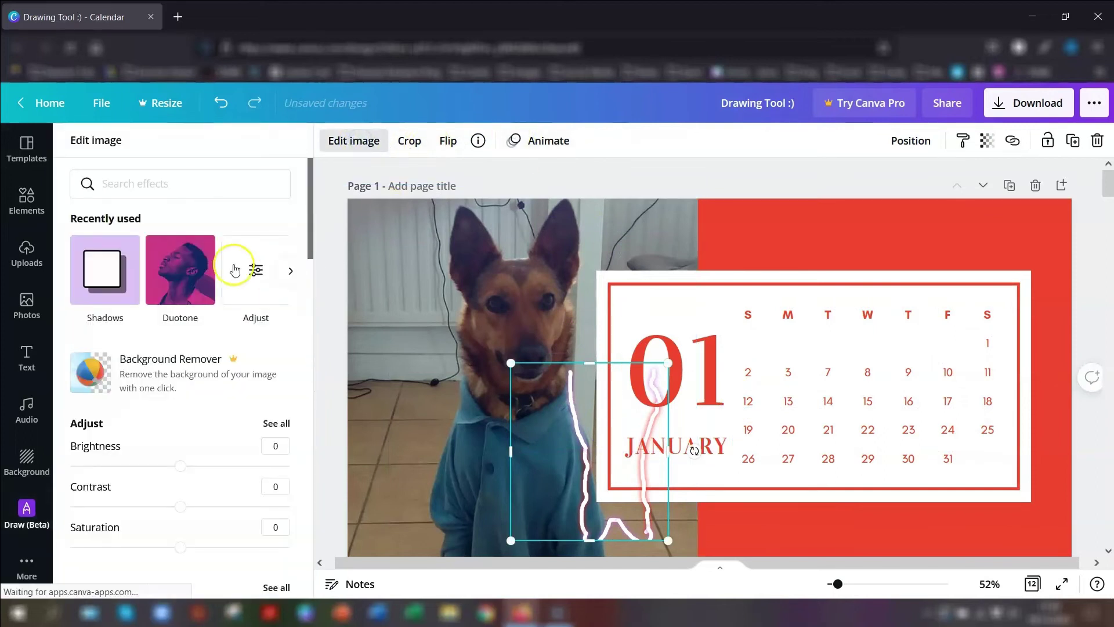
scroll(255, 346, down, 3)
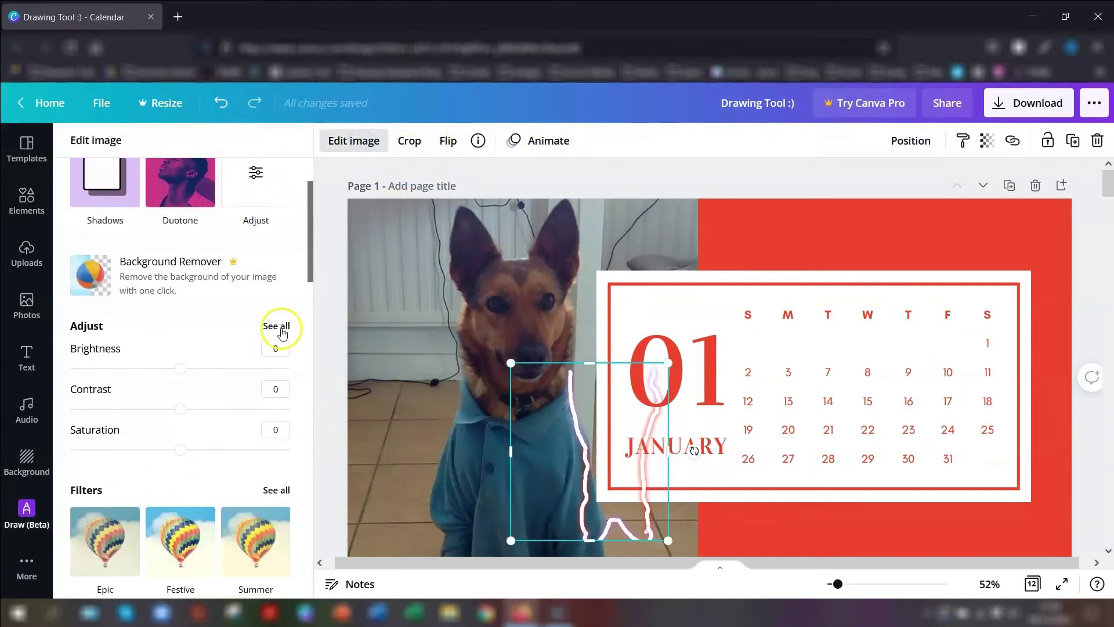
click(279, 326)
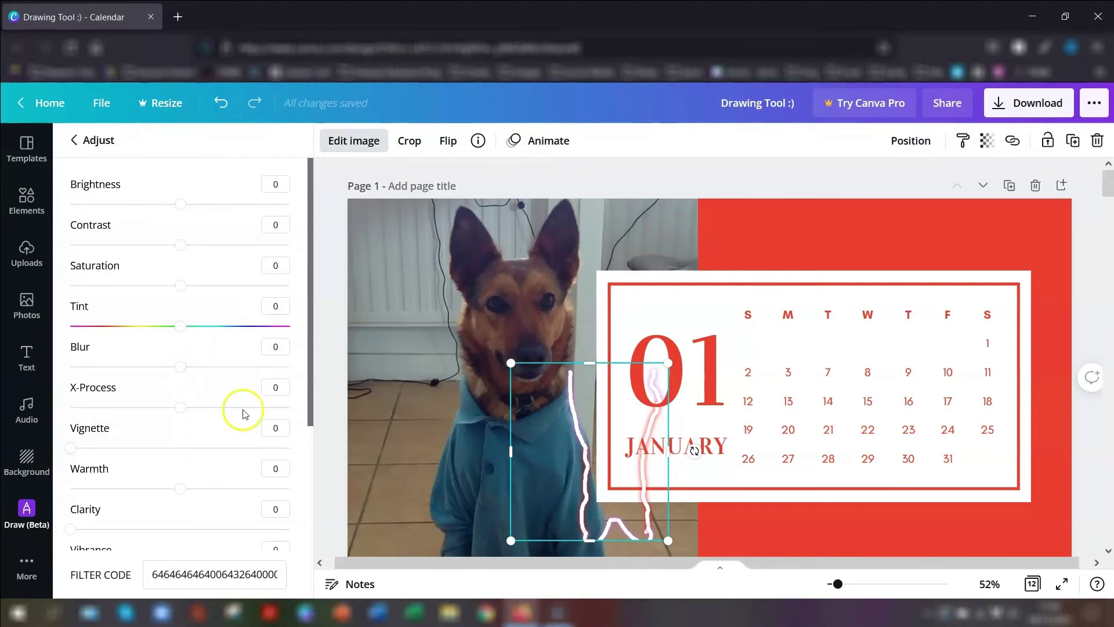
click(79, 141)
scroll(265, 343, down, 3)
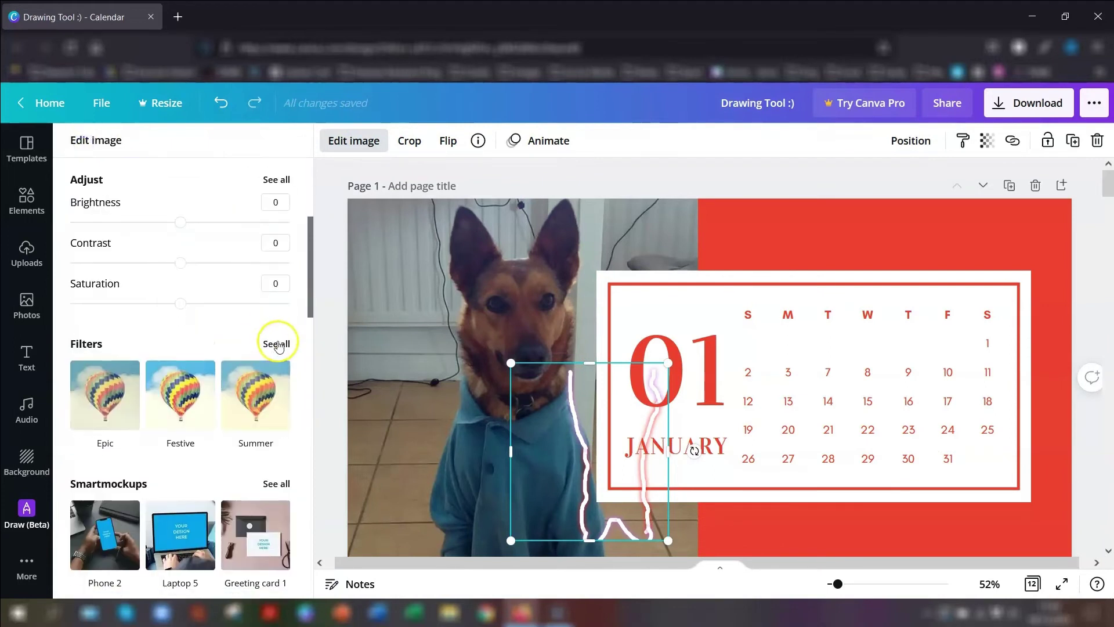
click(276, 343)
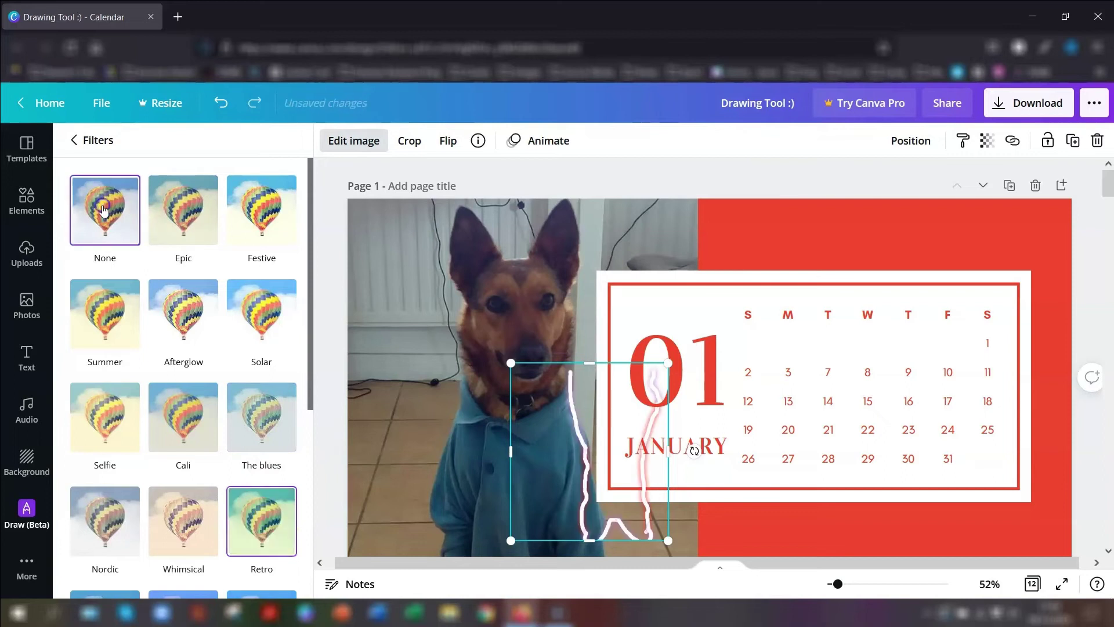
click(74, 139)
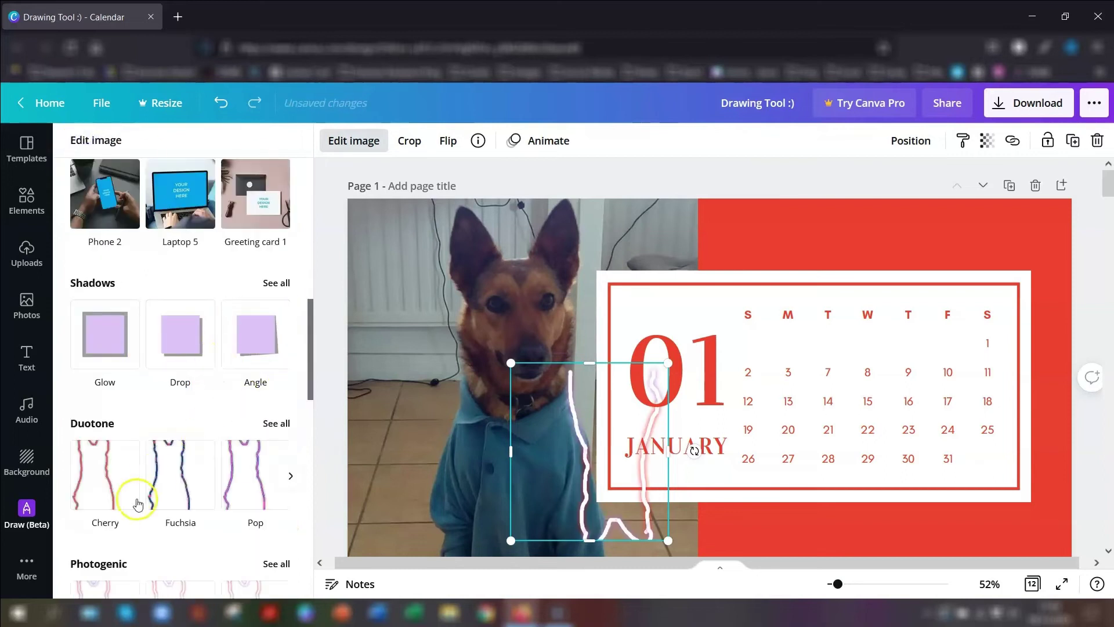
click(256, 337)
scroll(255, 359, up, 3)
scroll(255, 360, up, 5)
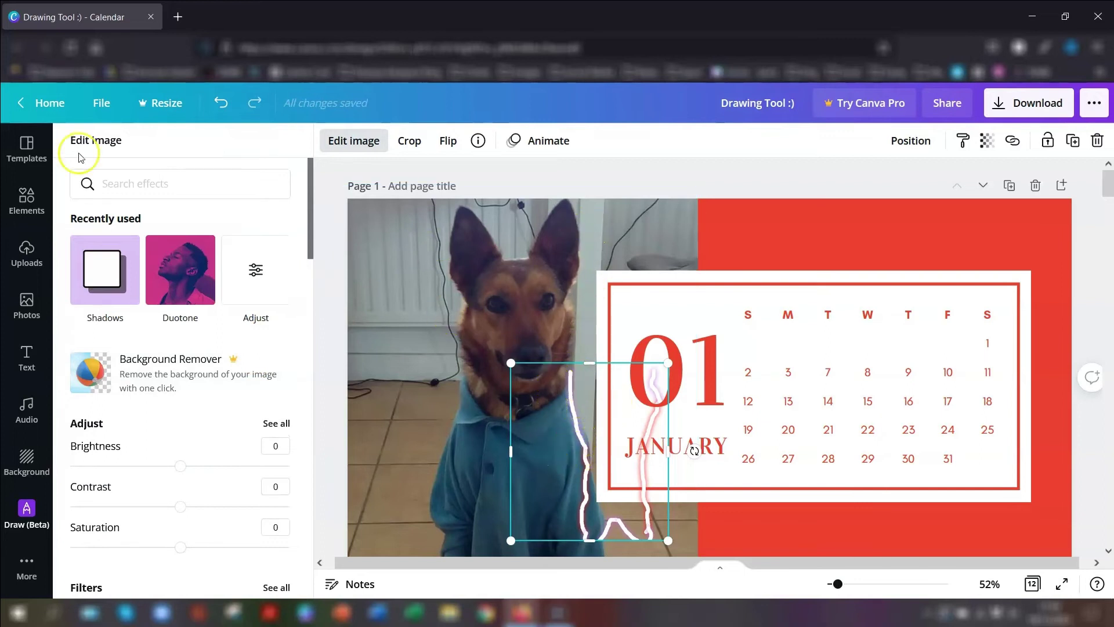
- Move the outline over the S–W columns, then choose the Highlighter at size 70, transparency 50
click(353, 140)
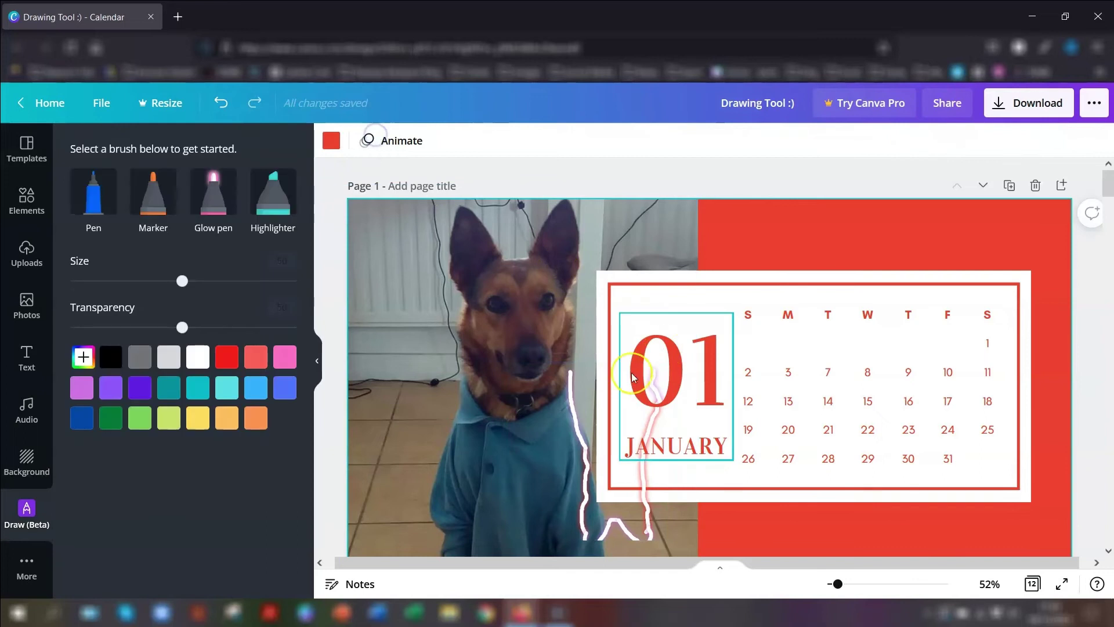
drag(552, 416, 767, 267)
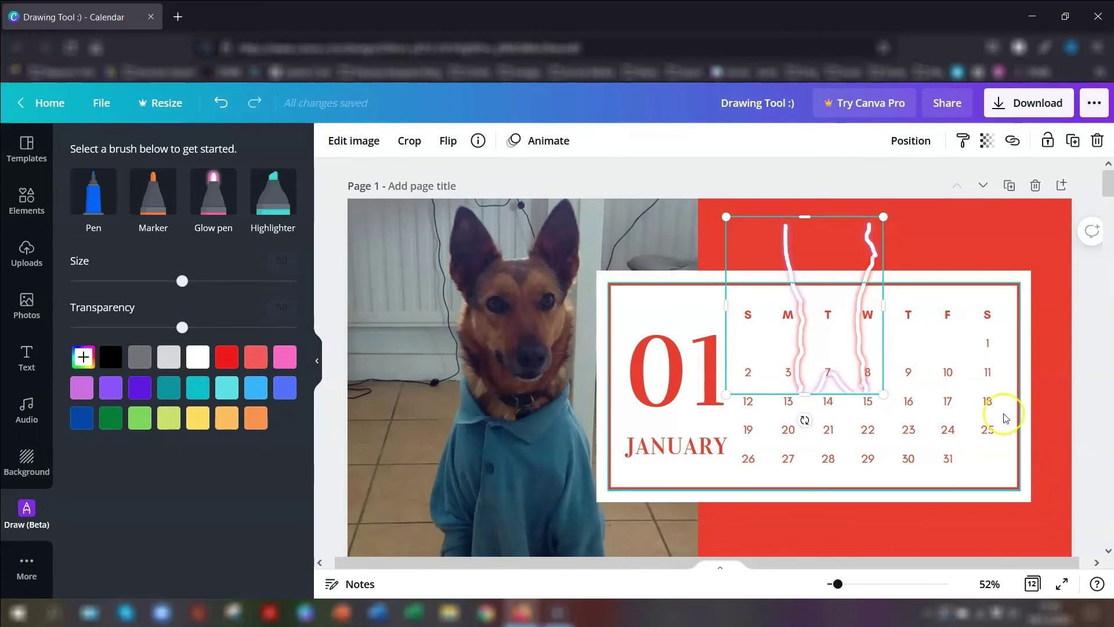
click(803, 176)
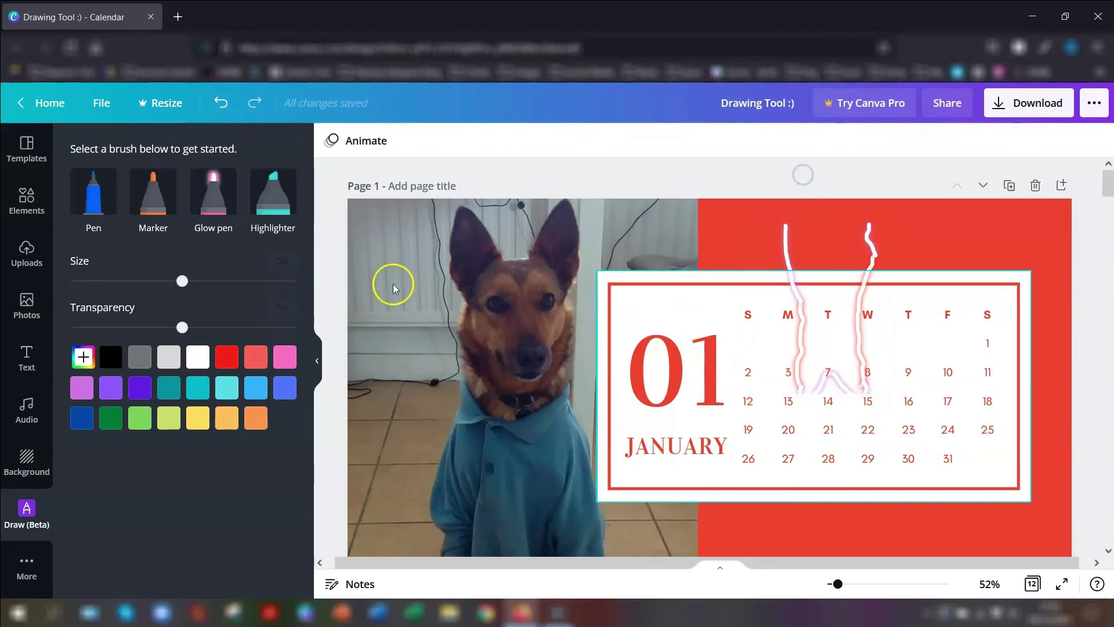
click(277, 208)
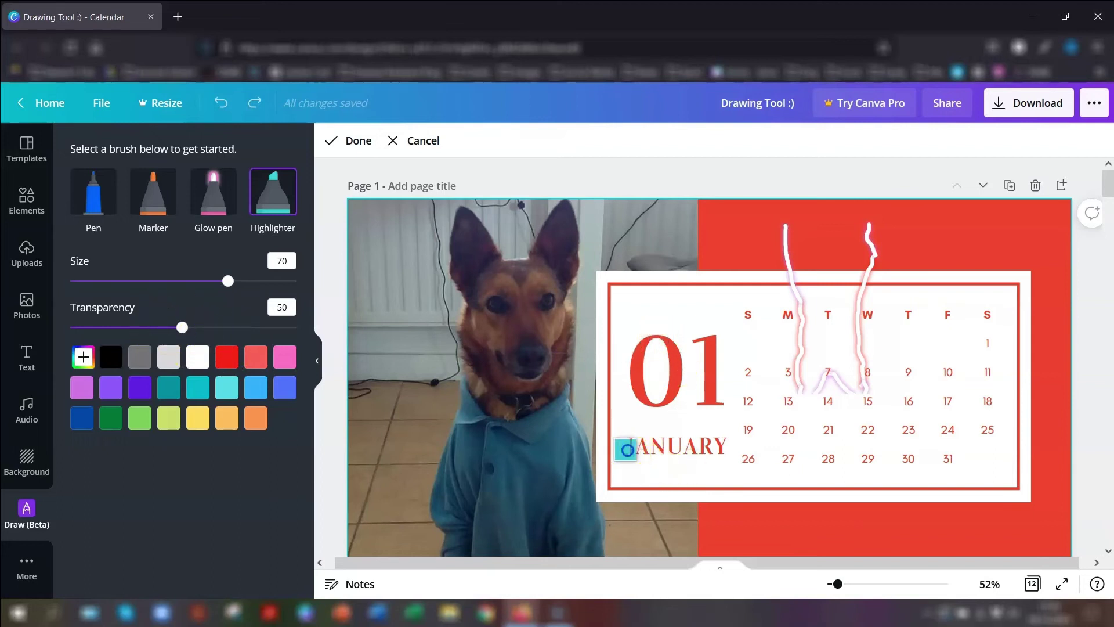
- Highlight JANUARY in translucent teal and draw a red glow-pen heart beside the dog's head
mouse_move(625, 450)
mouse_down()
mouse_move(729, 451)
mouse_move(625, 447)
mouse_up()
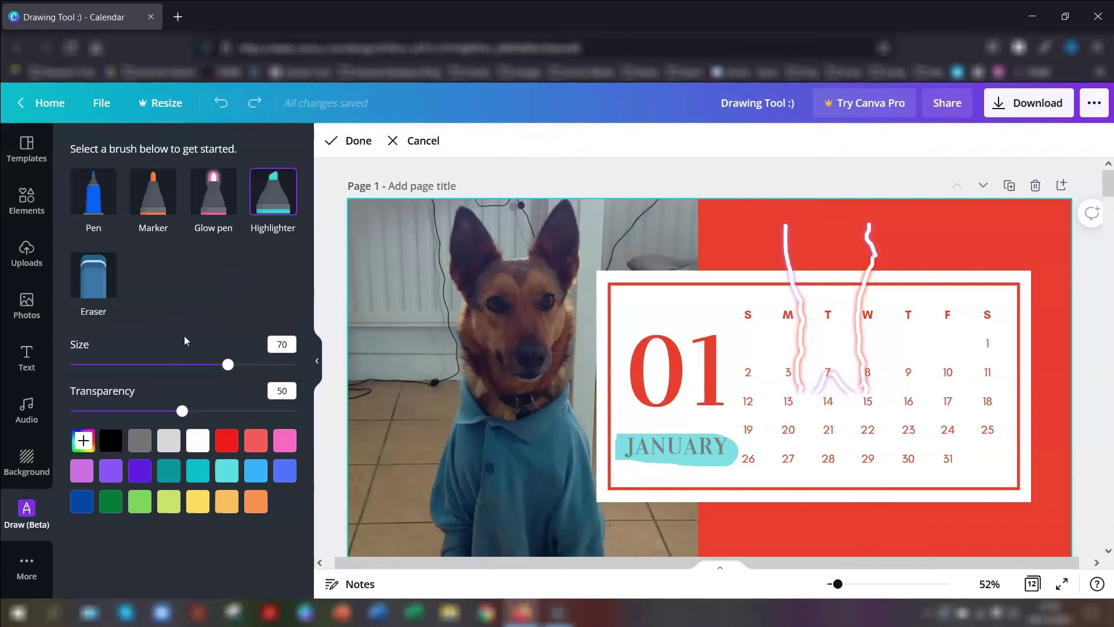
click(213, 192)
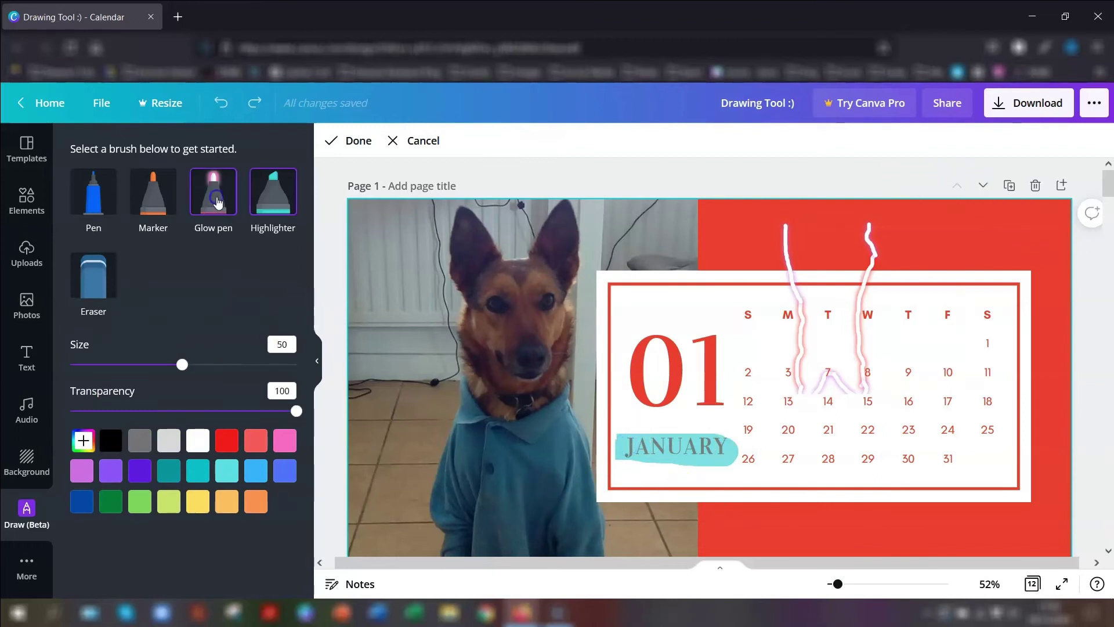
click(229, 442)
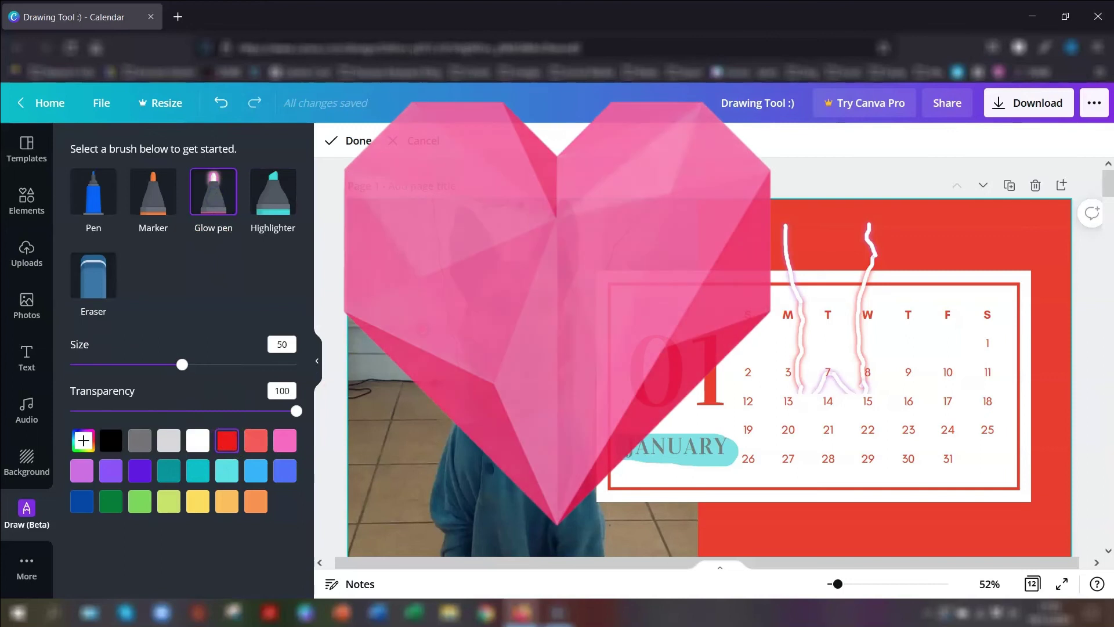
mouse_move(419, 309)
mouse_down()
mouse_move(384, 330)
mouse_move(447, 378)
mouse_up()
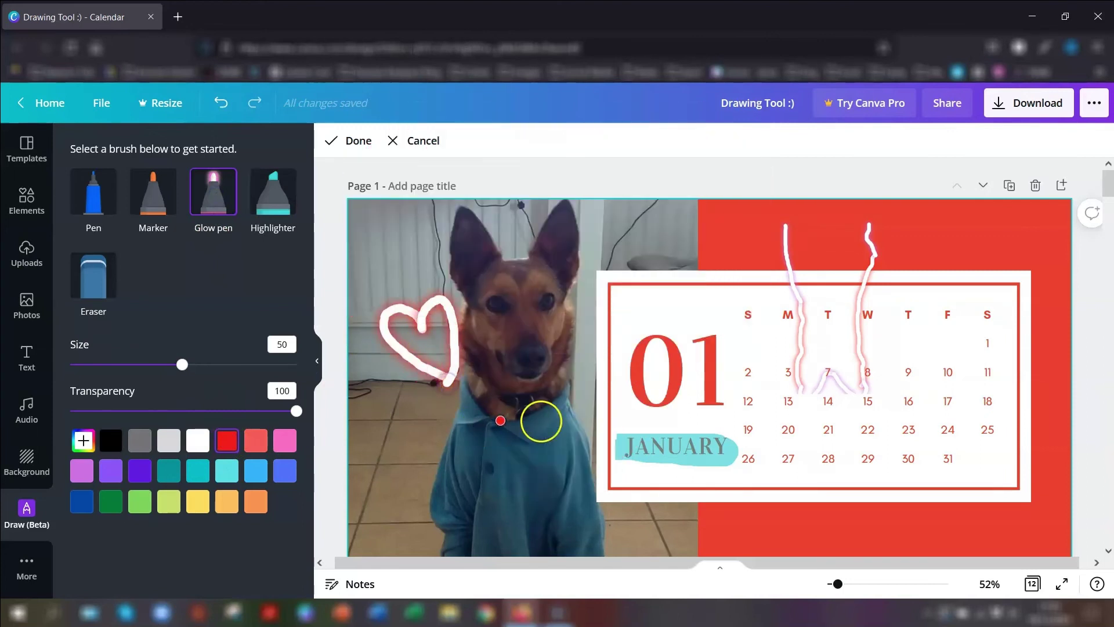
- Crop the heart element's right and bottom edges, then move it over JANUARY and enlarge it
click(350, 140)
click(416, 383)
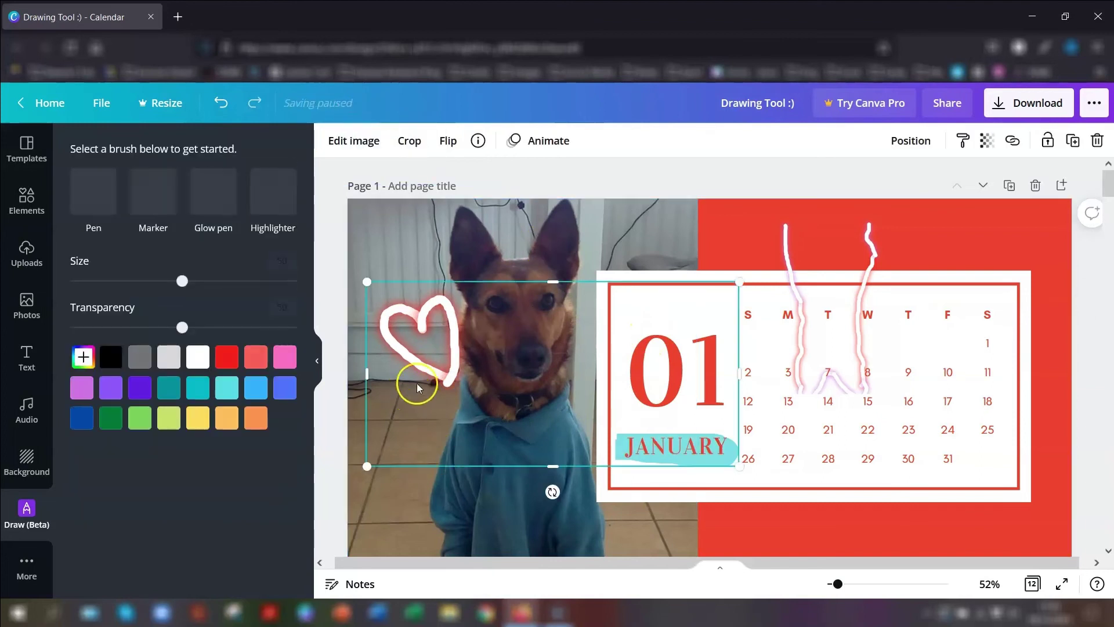
drag(738, 391, 474, 398)
drag(417, 471, 439, 394)
drag(435, 355, 622, 278)
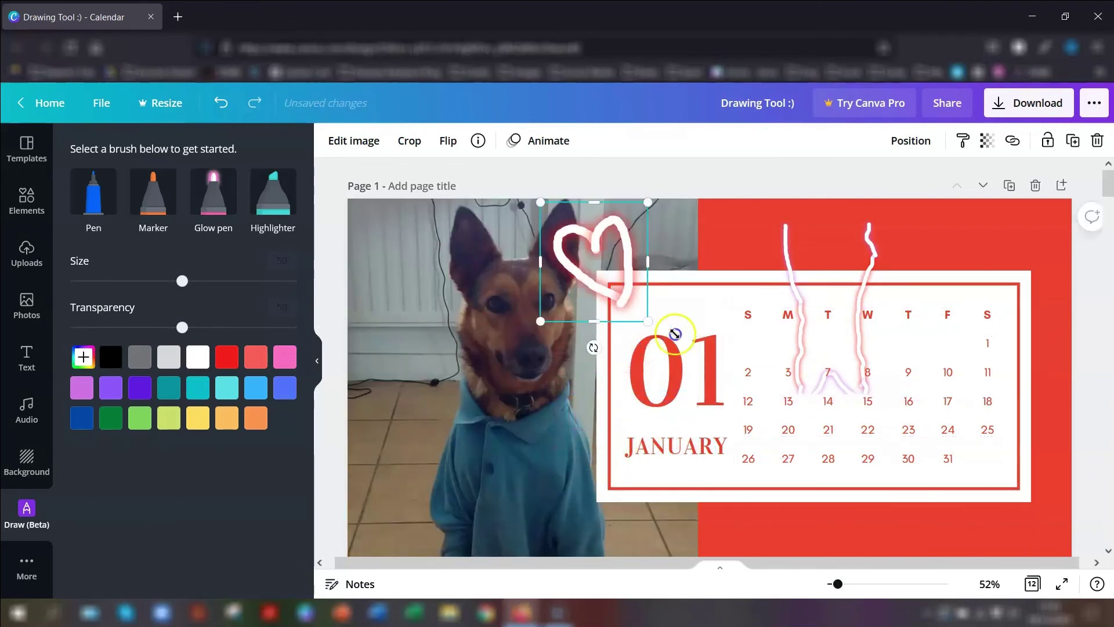
drag(671, 328, 889, 538)
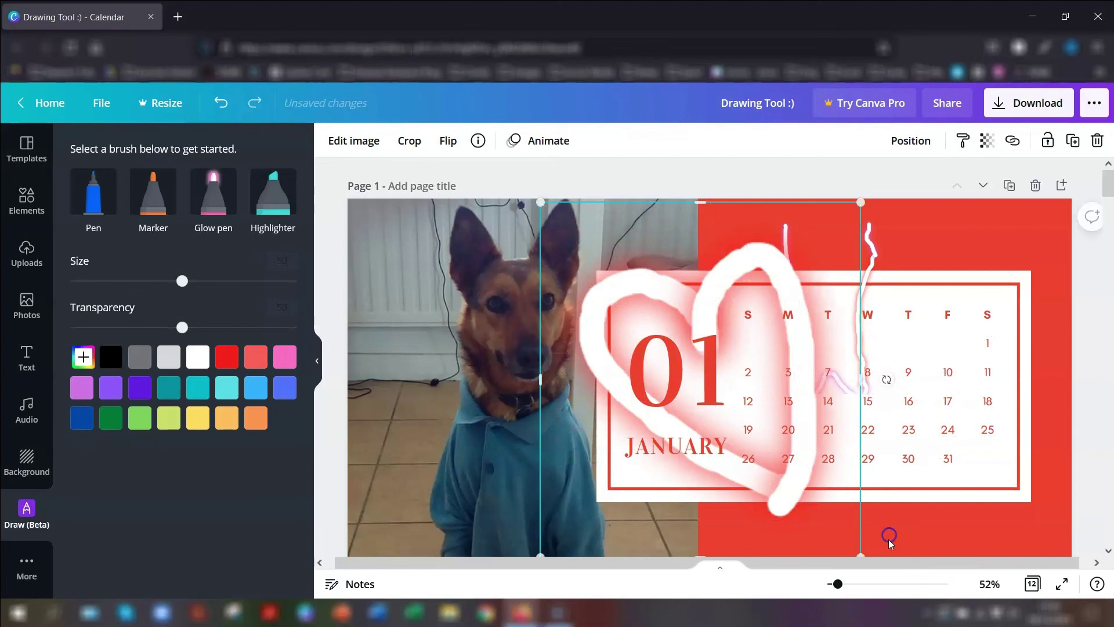
click(912, 248)
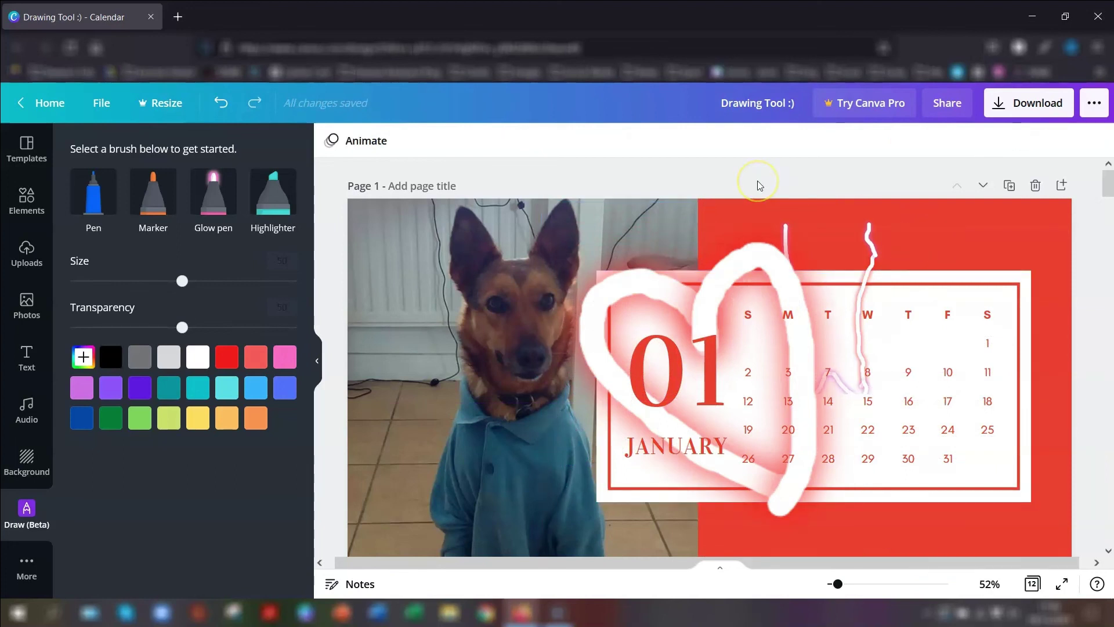